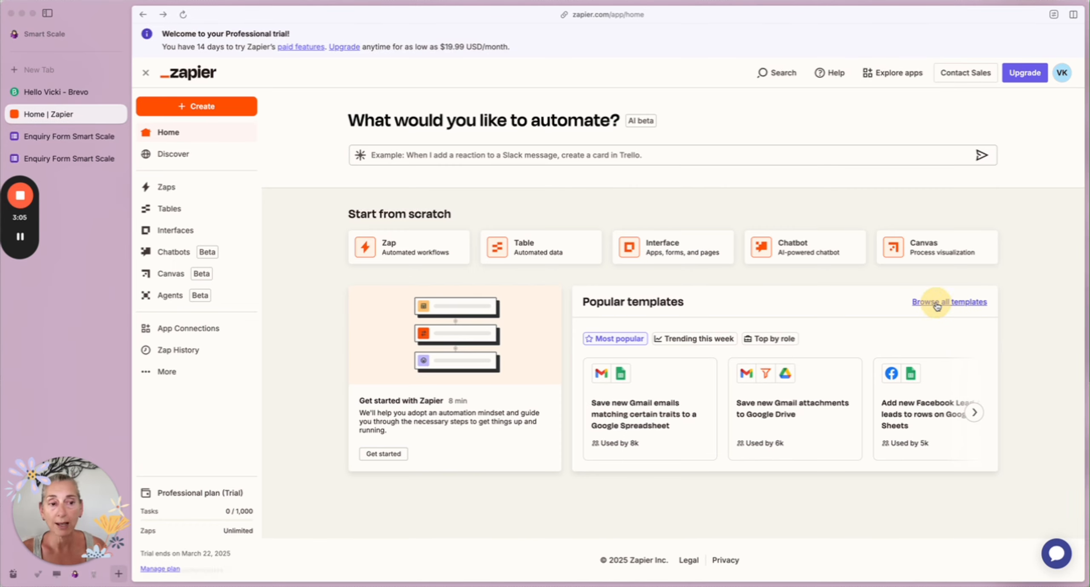
# Browse all Zapier templates by use case, looking through the lead management, sales pipeline and marketing campaign sections.
pyautogui.click(936, 301)
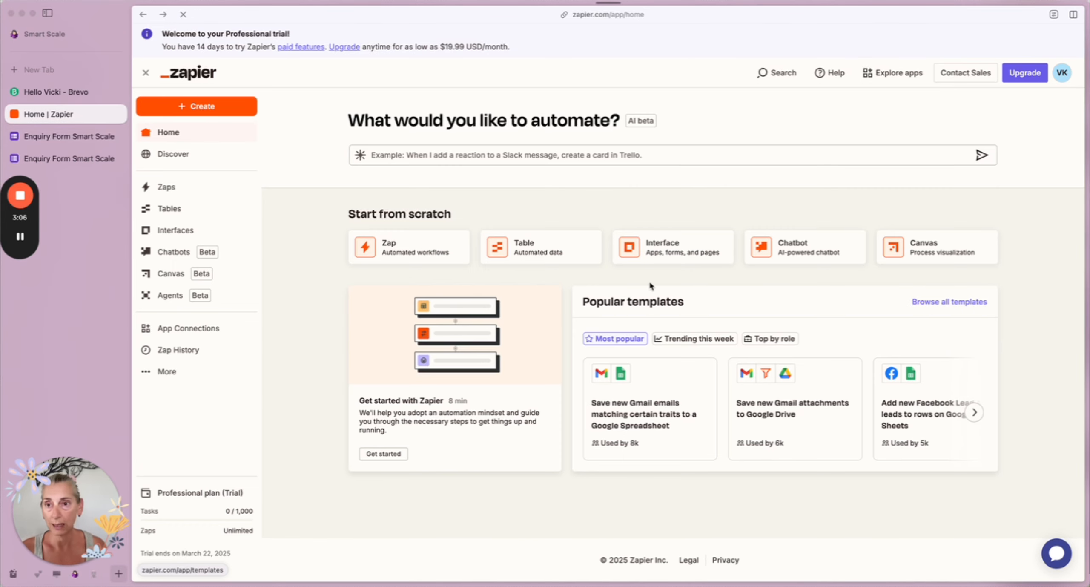
pyautogui.scroll(-10, 743, 434)
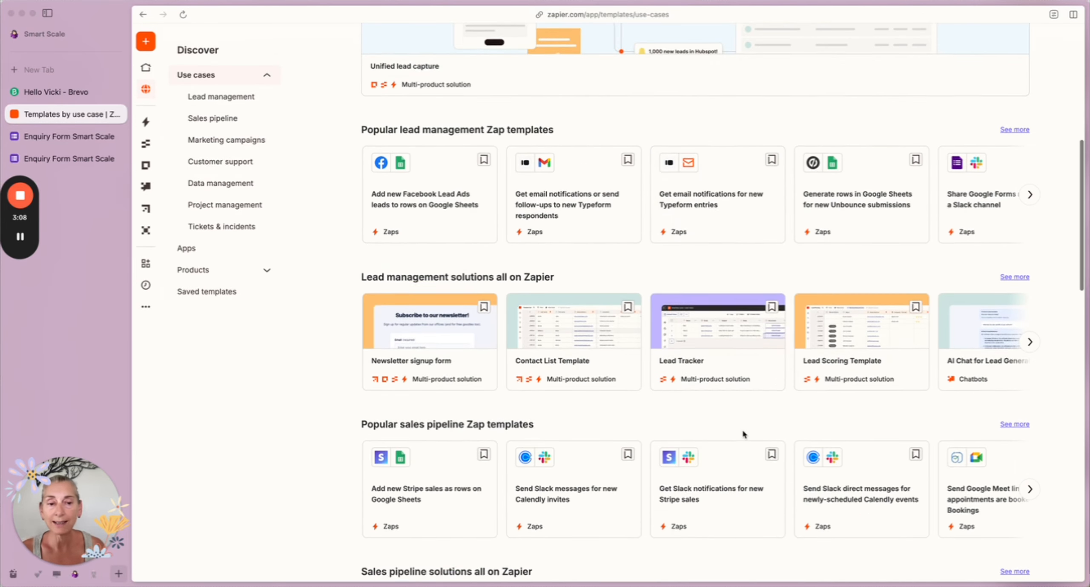
pyautogui.scroll(-11, 743, 435)
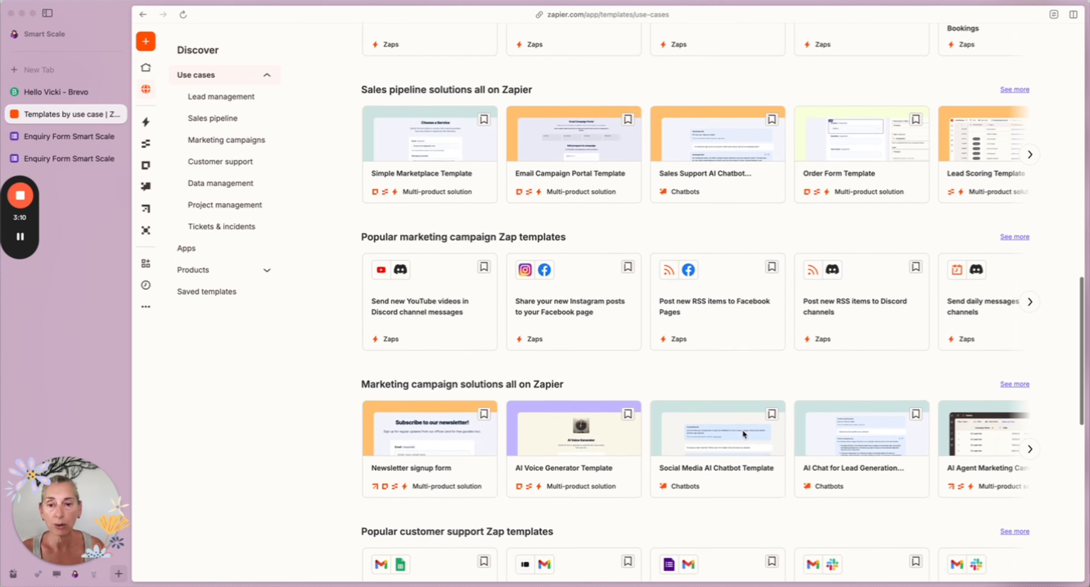
pyautogui.scroll(-4, 743, 434)
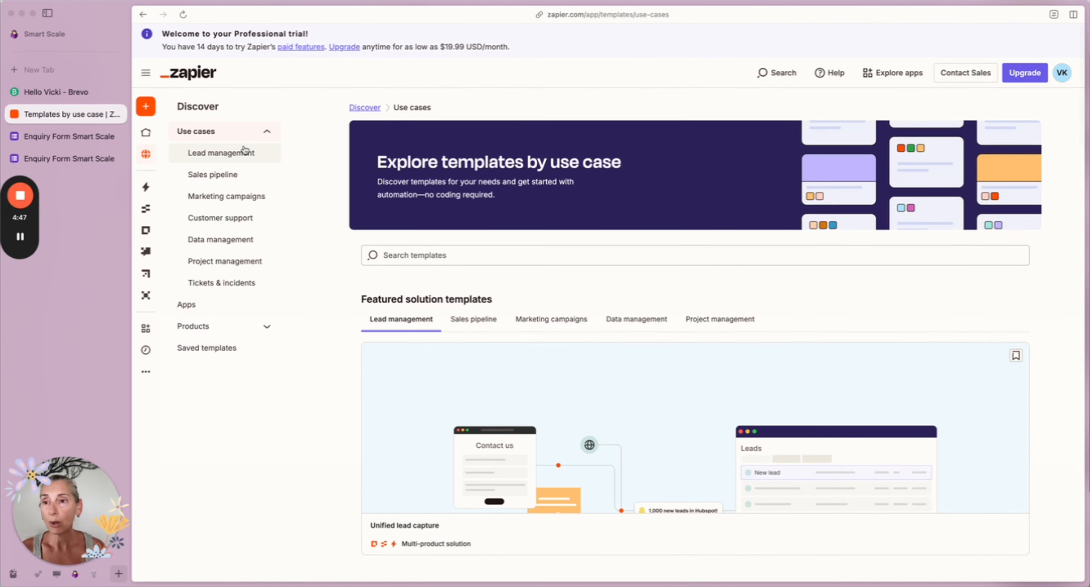
# Return to the home page and create a new Zap.
pyautogui.moveTo(152, 136)
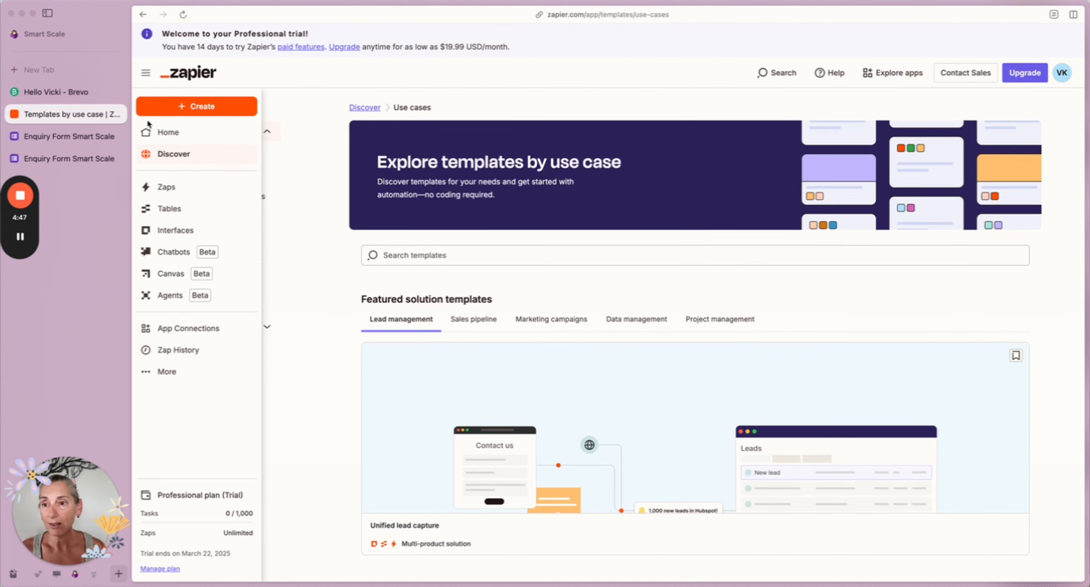
pyautogui.click(169, 138)
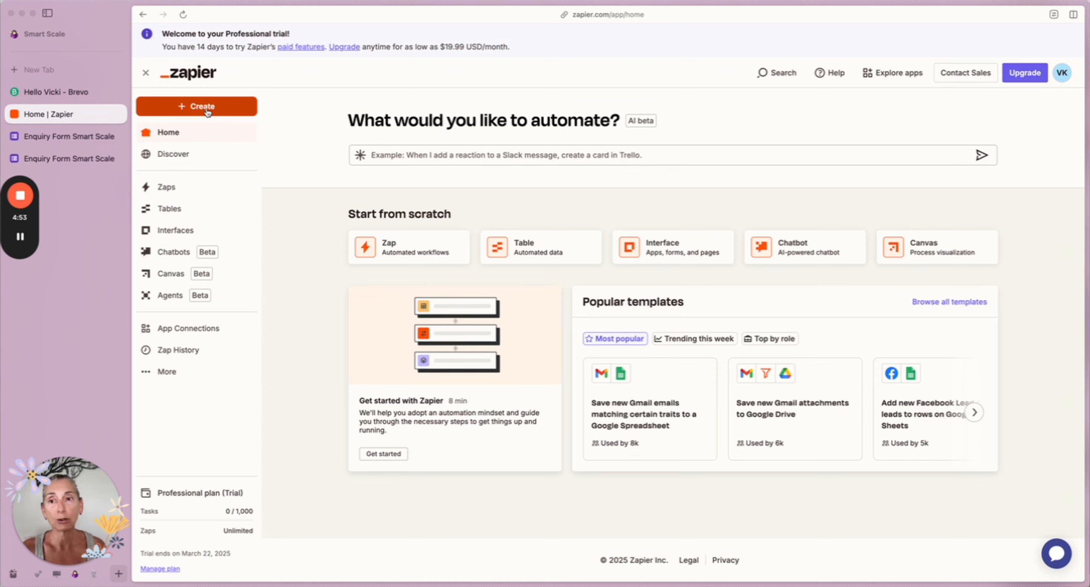
pyautogui.click(206, 109)
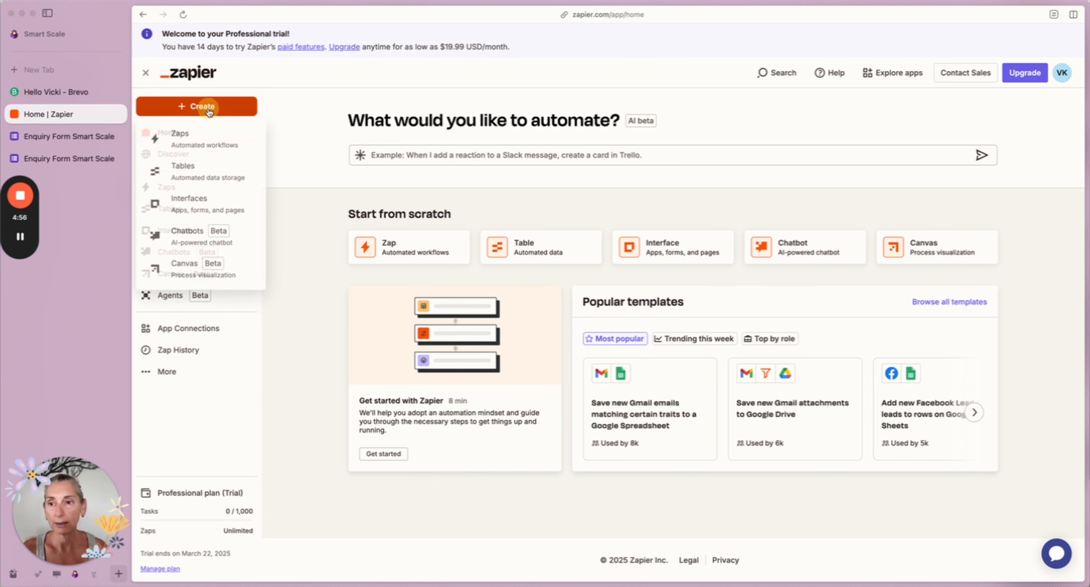
pyautogui.click(192, 139)
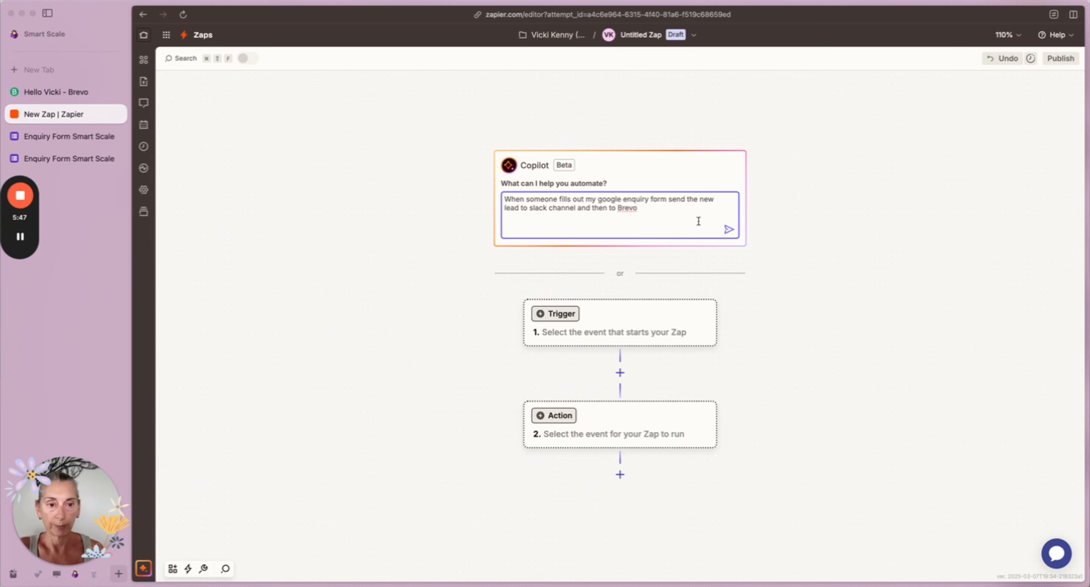
# Ask Copilot to send new Google enquiry form leads to a Slack channel and then Brevo, and add all suggested steps to the Zap.
pyautogui.click(729, 231)
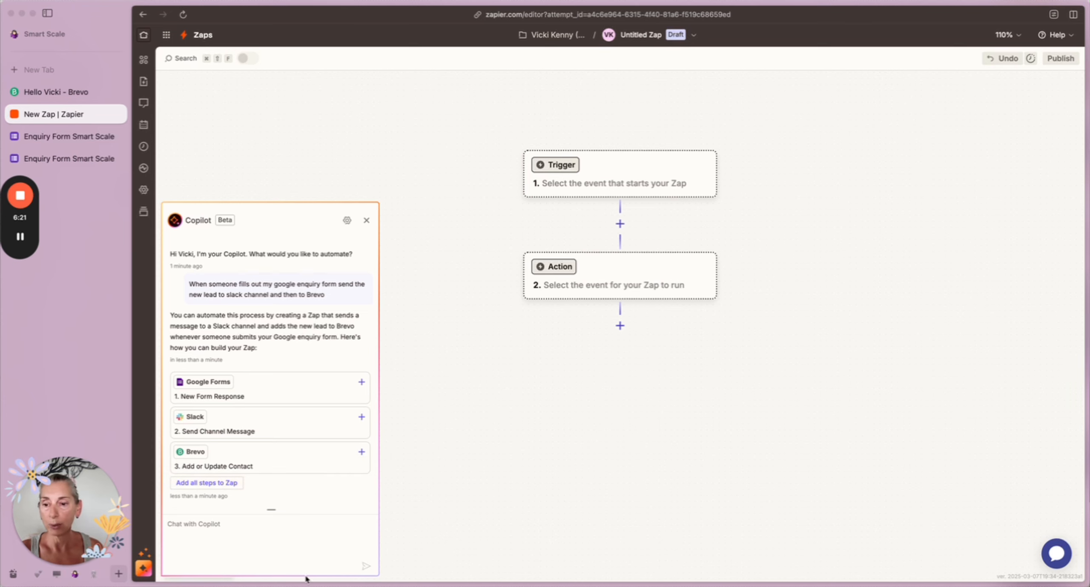
pyautogui.click(217, 483)
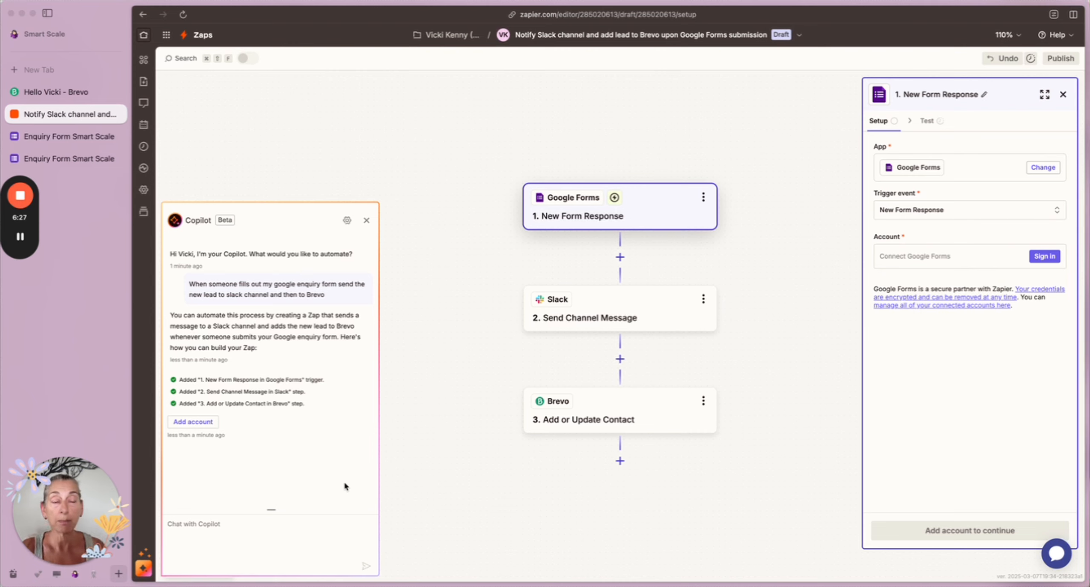
pyautogui.click(366, 221)
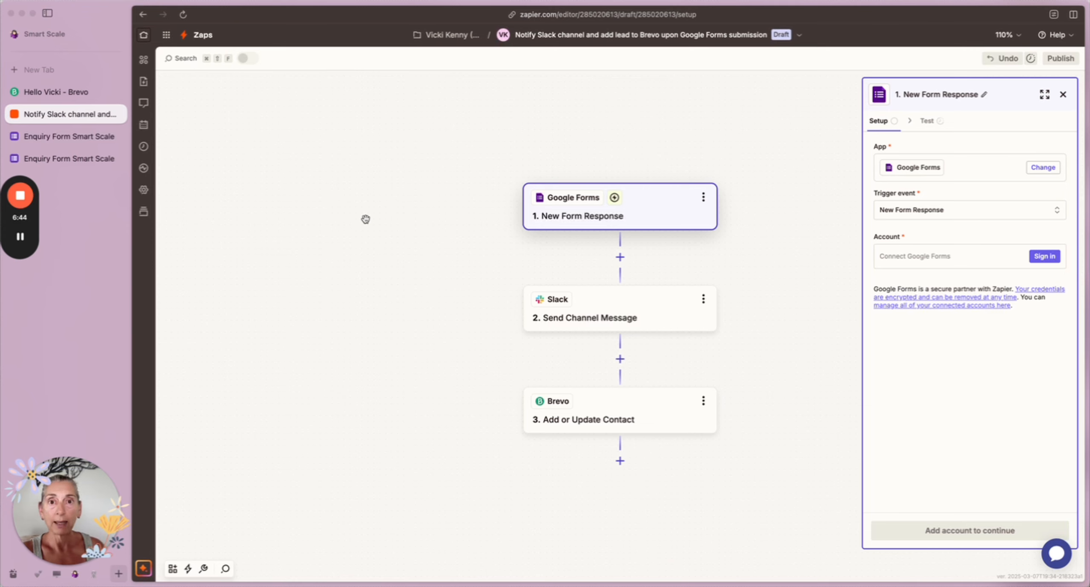
# Connect a Google account to the New Form Response trigger and allow Zapier the requested access.
pyautogui.click(910, 213)
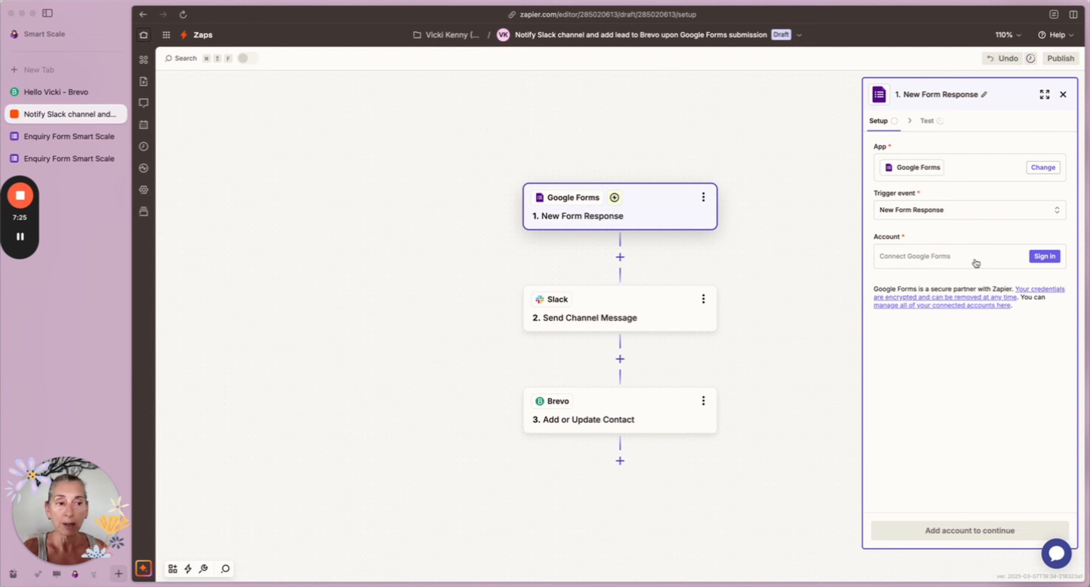
pyautogui.click(1044, 256)
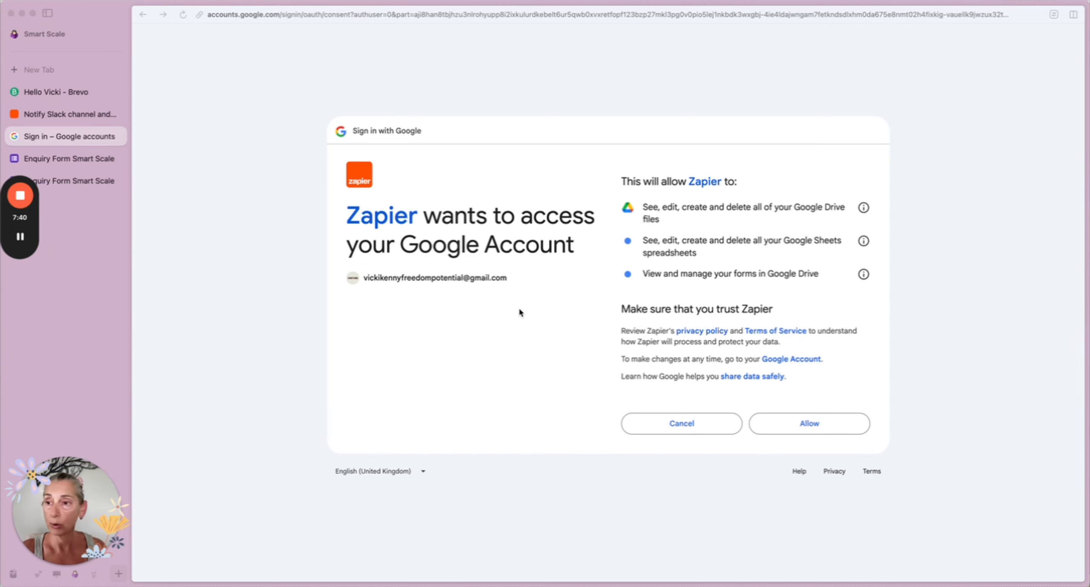
pyautogui.click(820, 426)
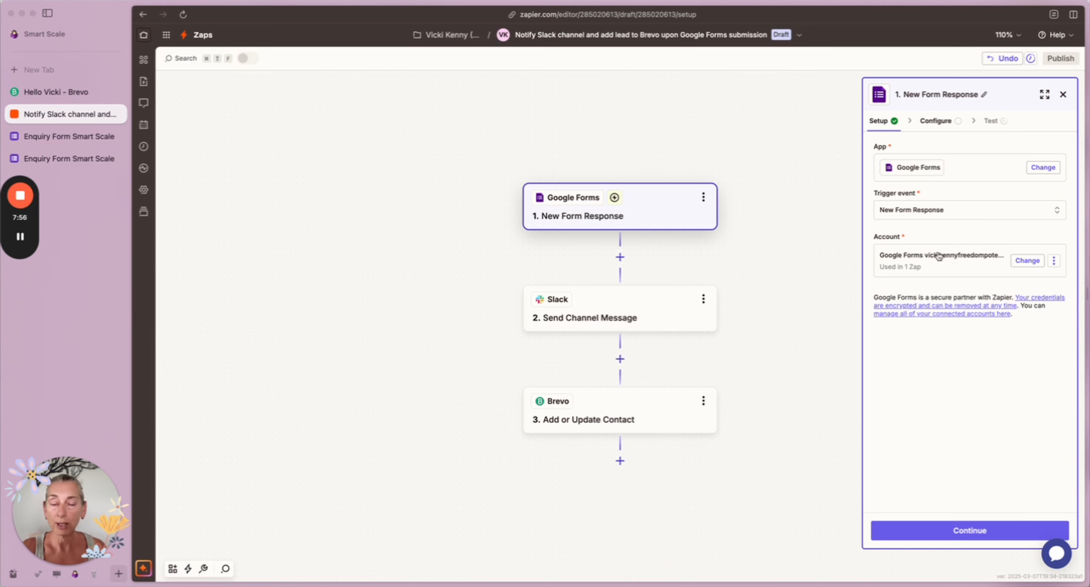
# Configure the Google Forms trigger to use the form Enquiry Form Smart Scale.
pyautogui.click(935, 122)
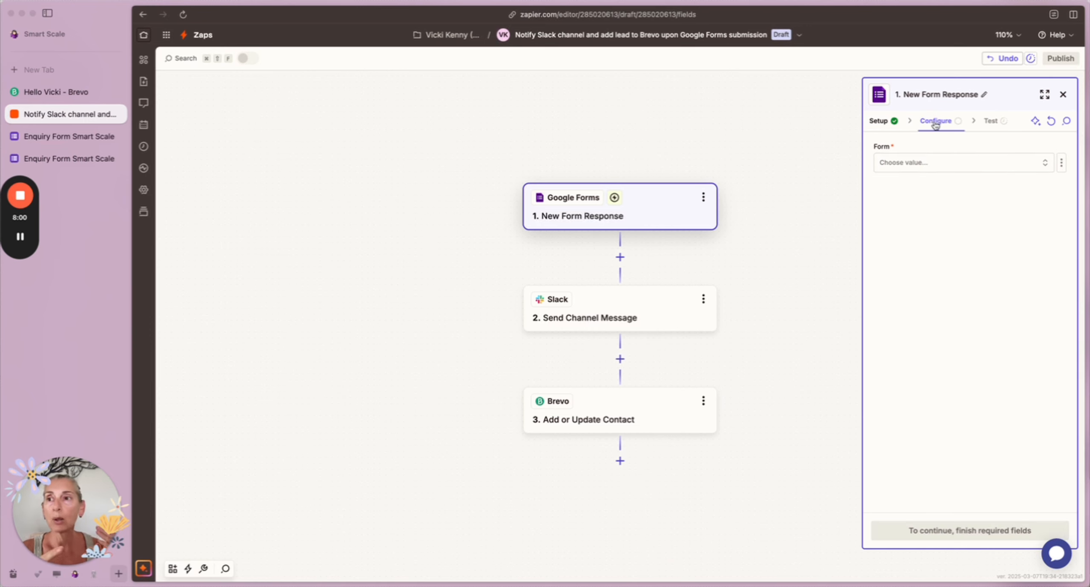
pyautogui.click(961, 164)
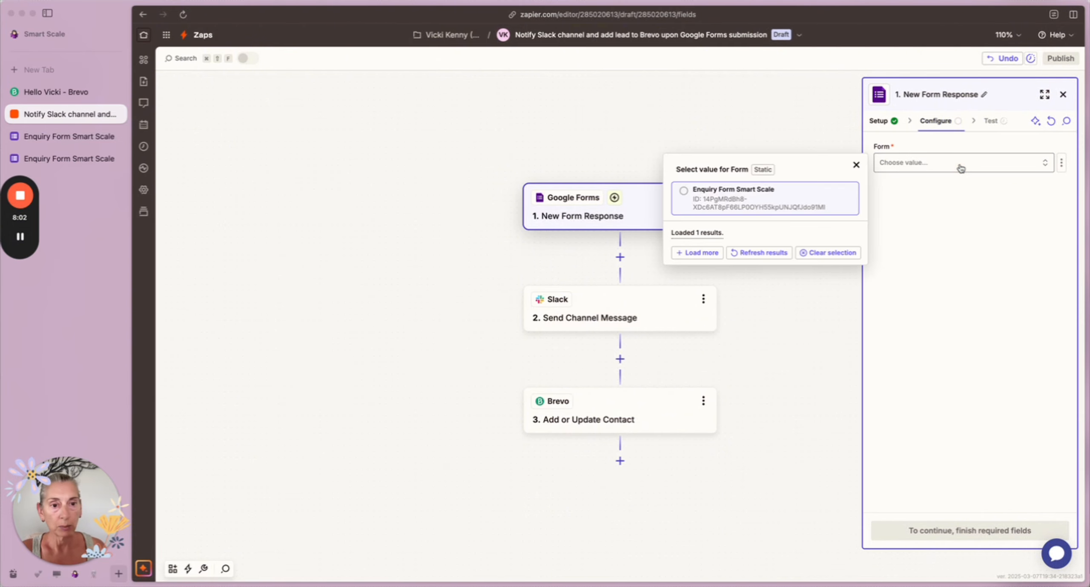
pyautogui.click(762, 201)
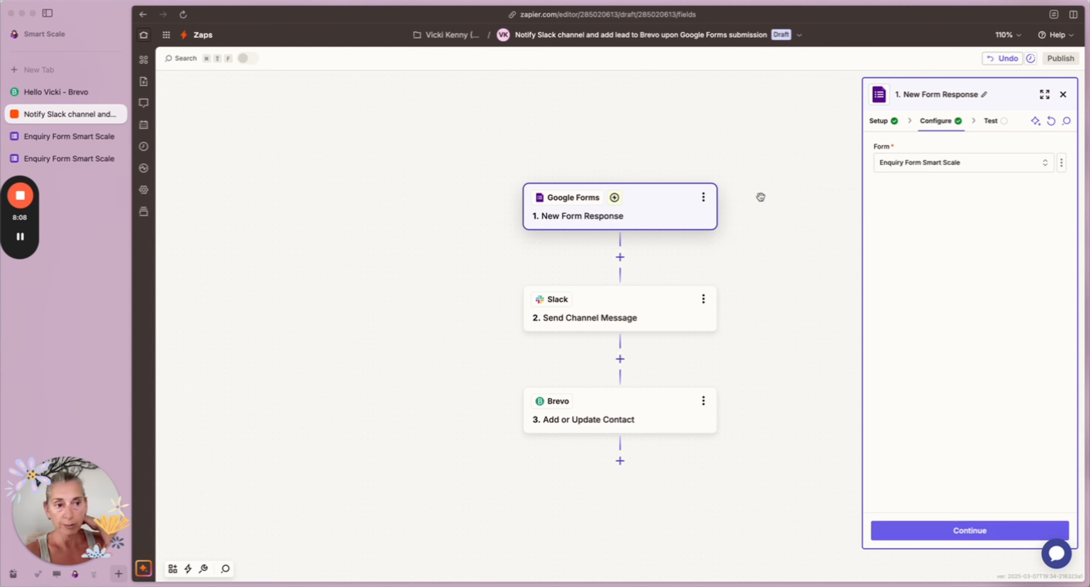
pyautogui.click(978, 534)
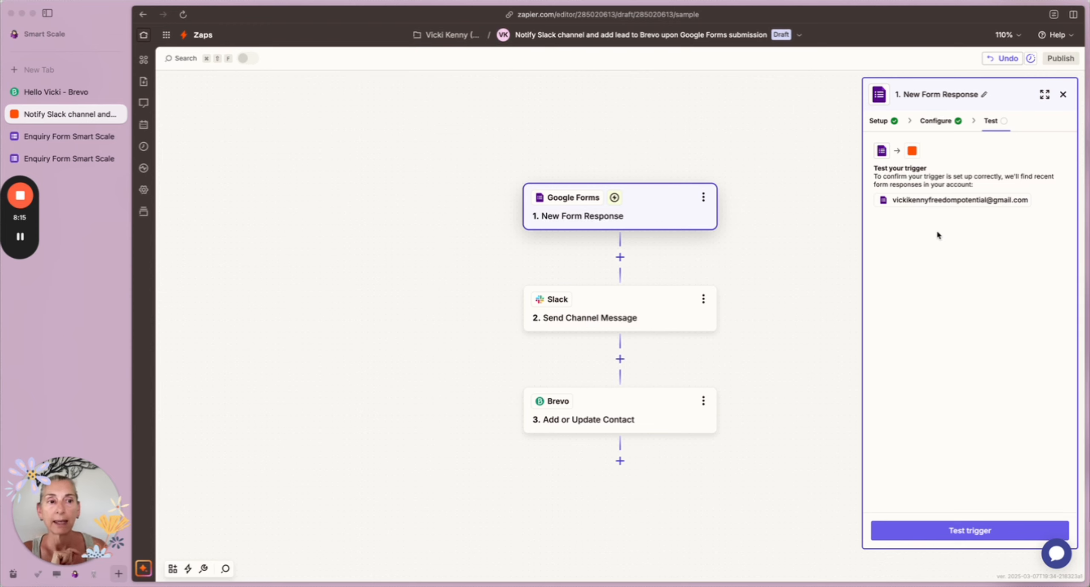
# Test the Google Forms trigger and continue with the record Form Response A.
pyautogui.click(973, 527)
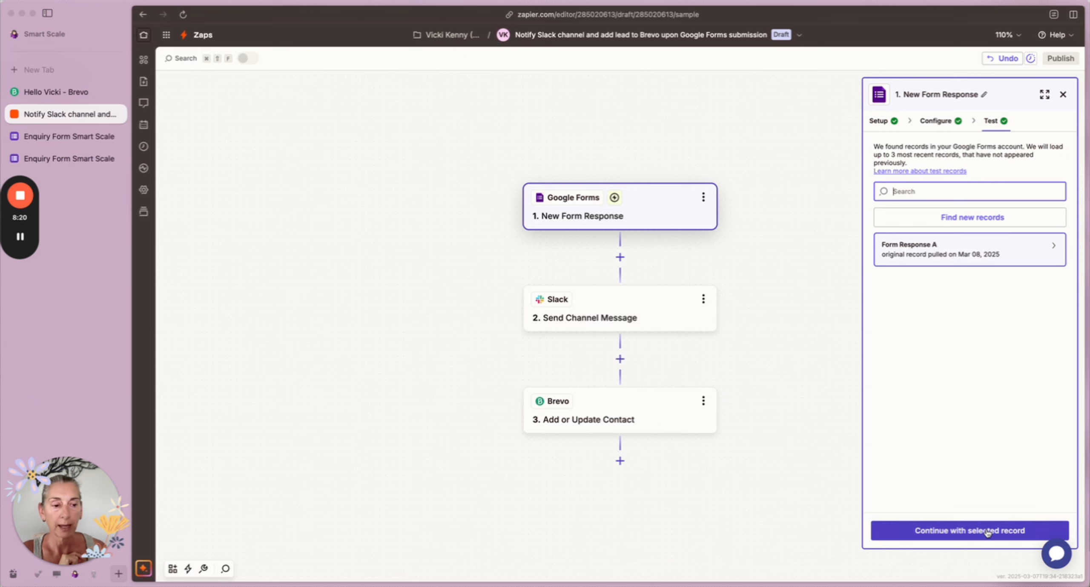
pyautogui.click(1007, 249)
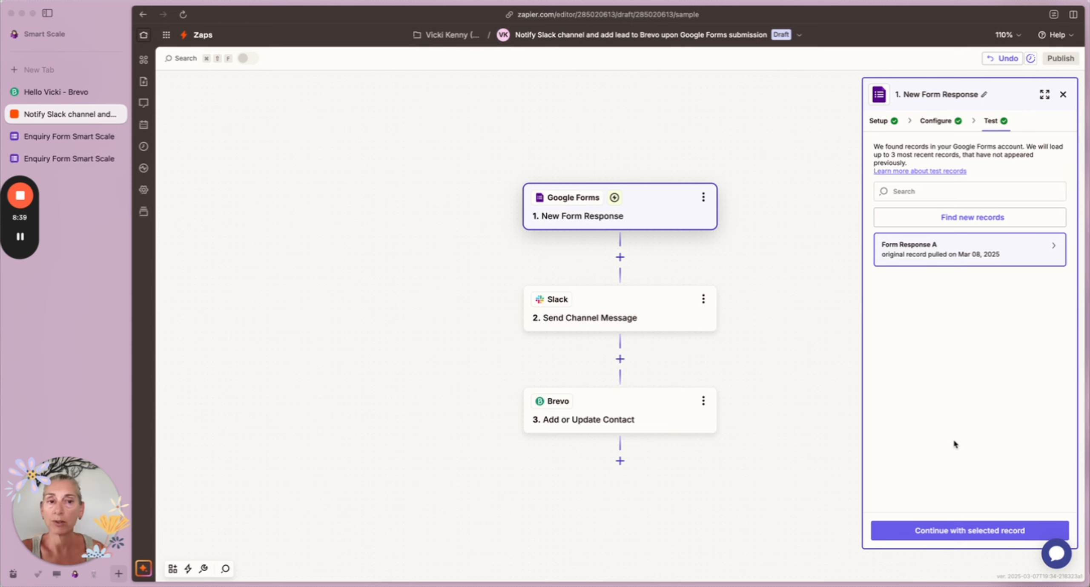
pyautogui.click(977, 537)
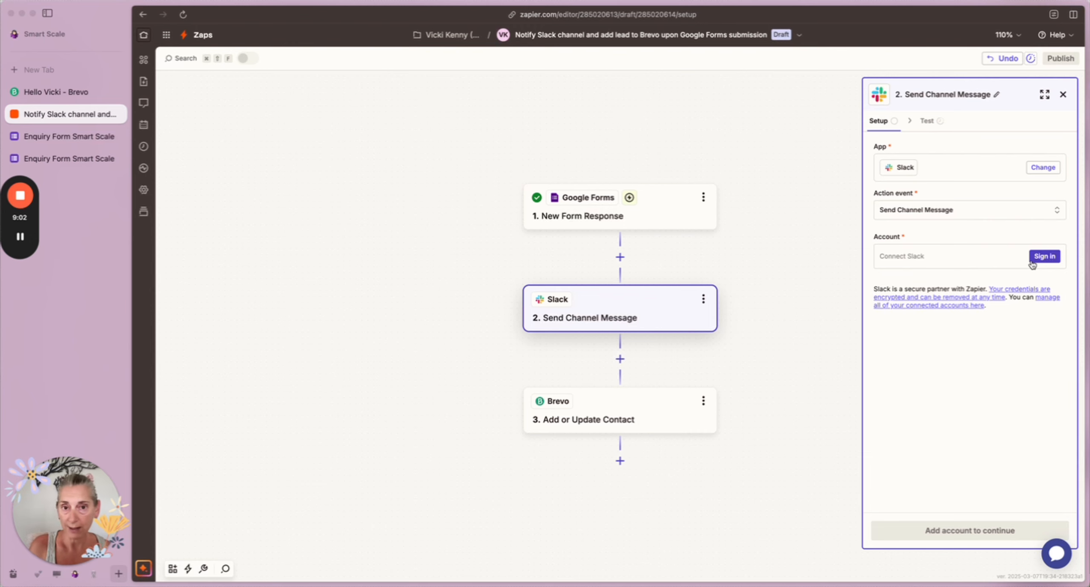
# Connect the Slack account to the Send Channel Message step and set its channel to smart-scale-leads.
pyautogui.click(1045, 256)
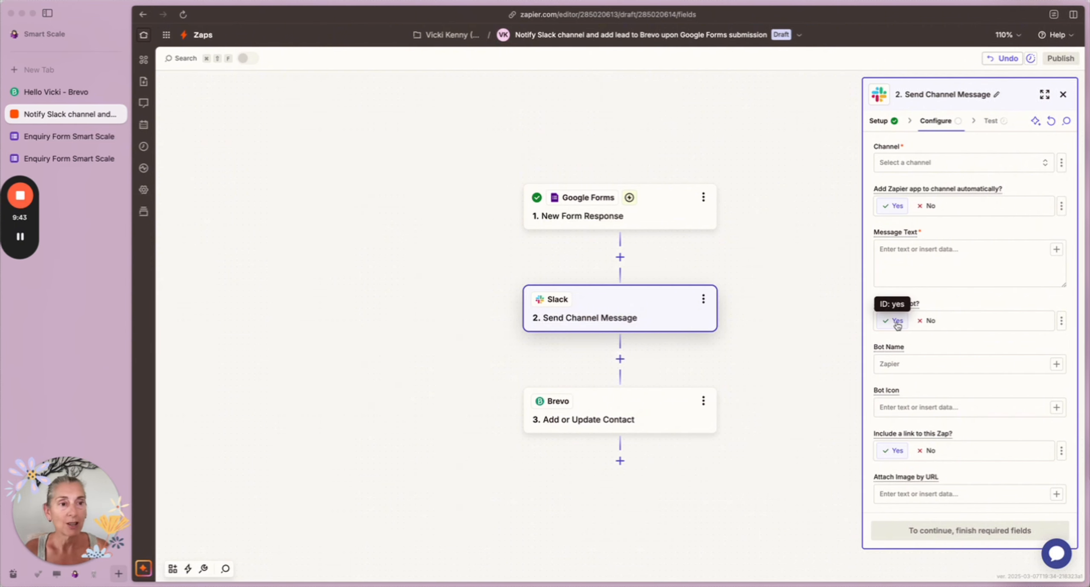
pyautogui.click(943, 170)
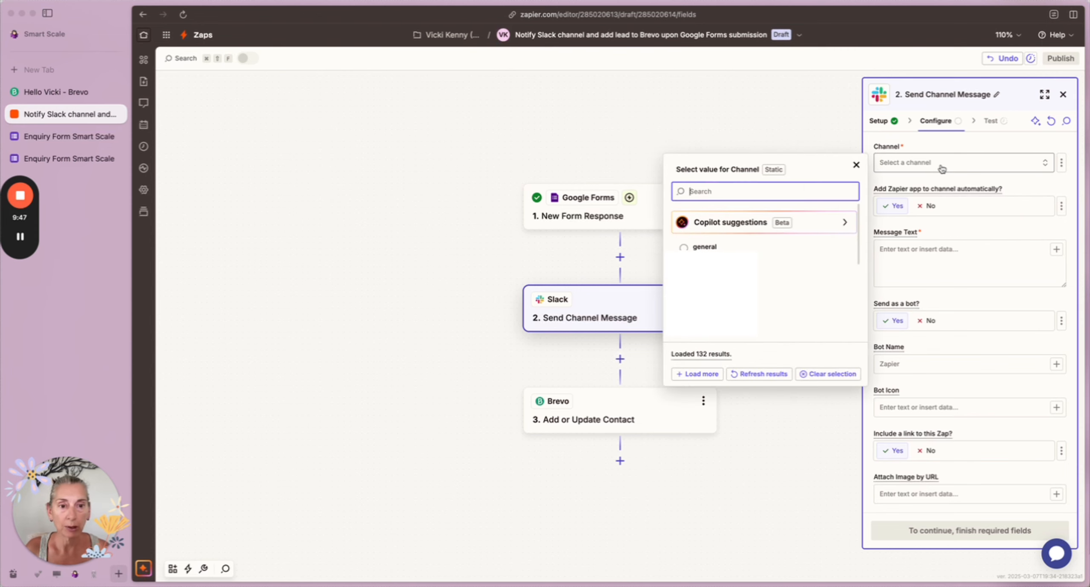
pyautogui.write('s')
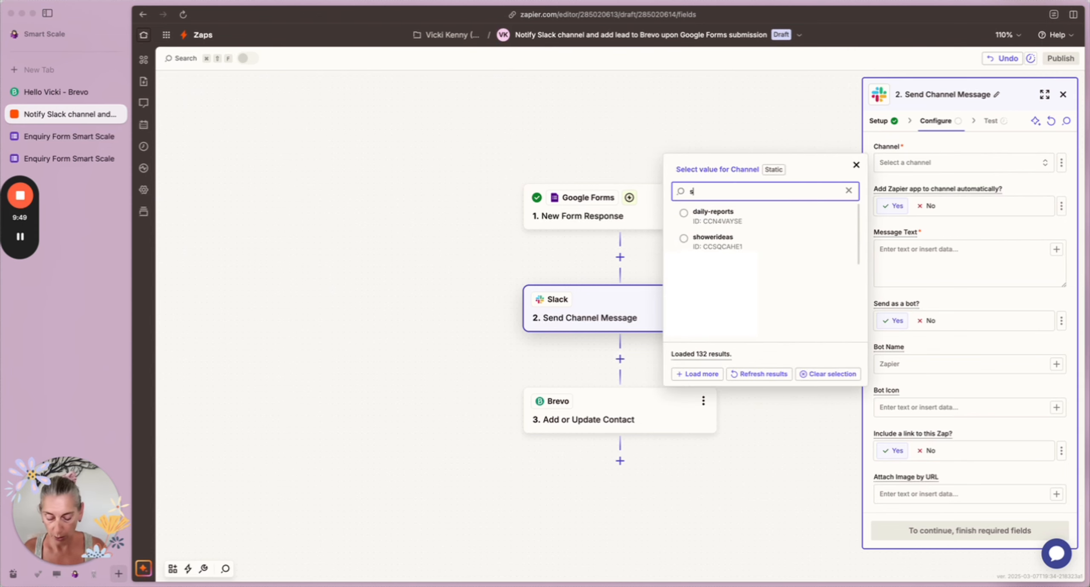
pyautogui.write('m')
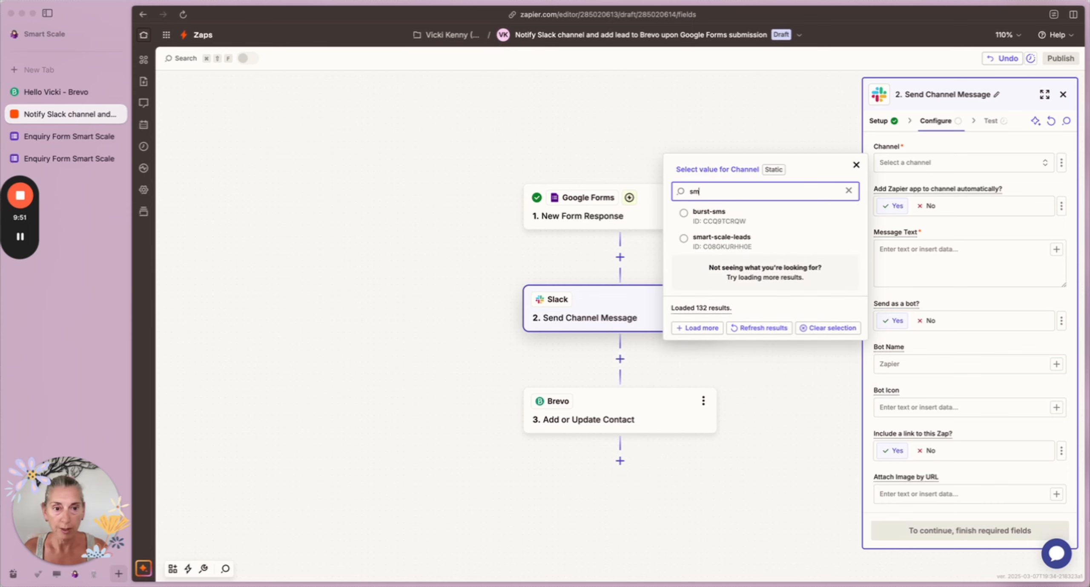
pyautogui.click(756, 243)
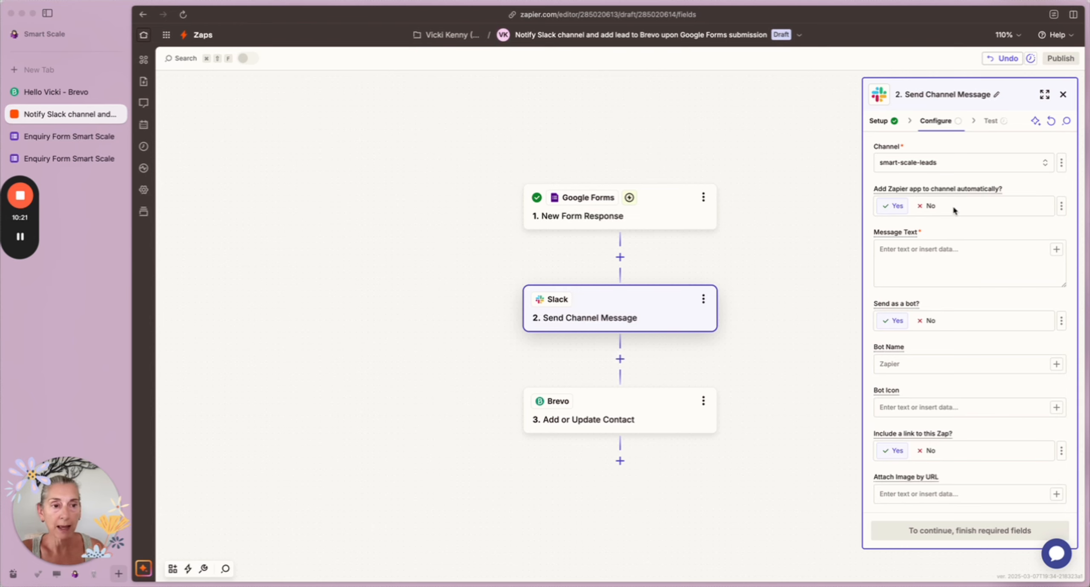
# Enter "New Lead to Contact:" as the Slack message text.
pyautogui.click(907, 264)
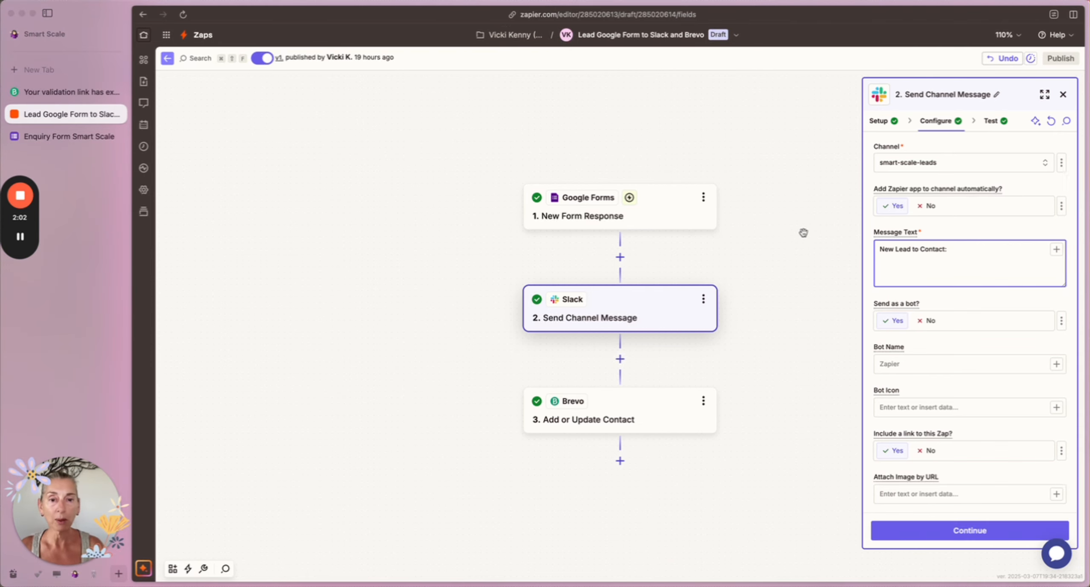
pyautogui.press('Return')
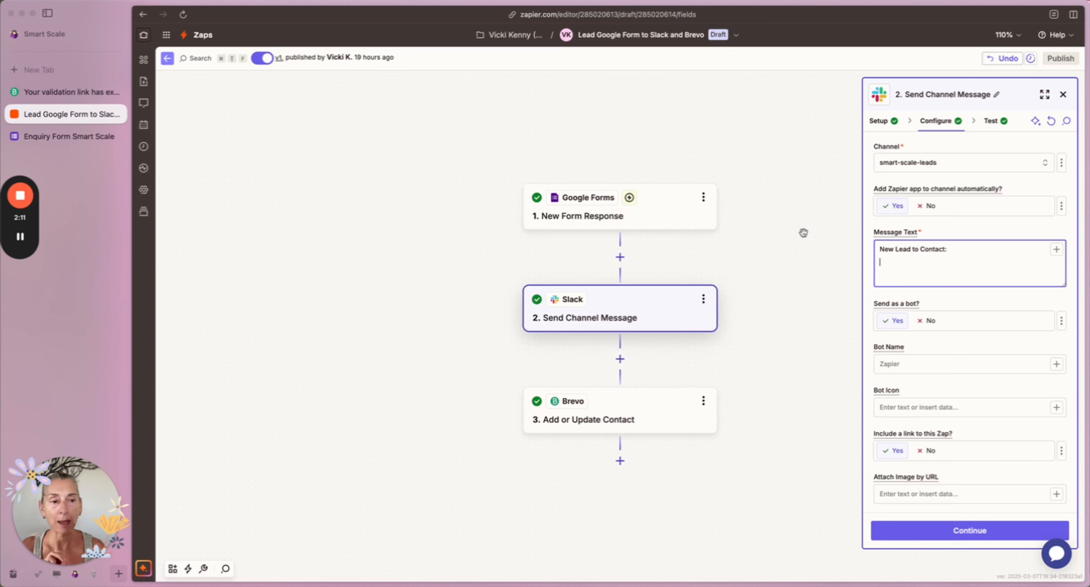
pyautogui.click(1057, 252)
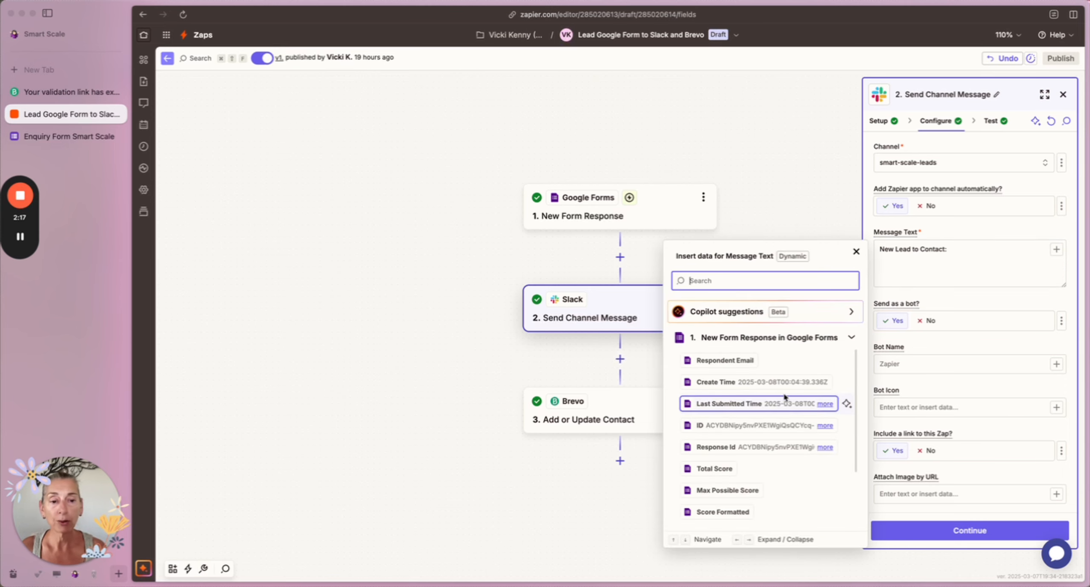
pyautogui.click(917, 273)
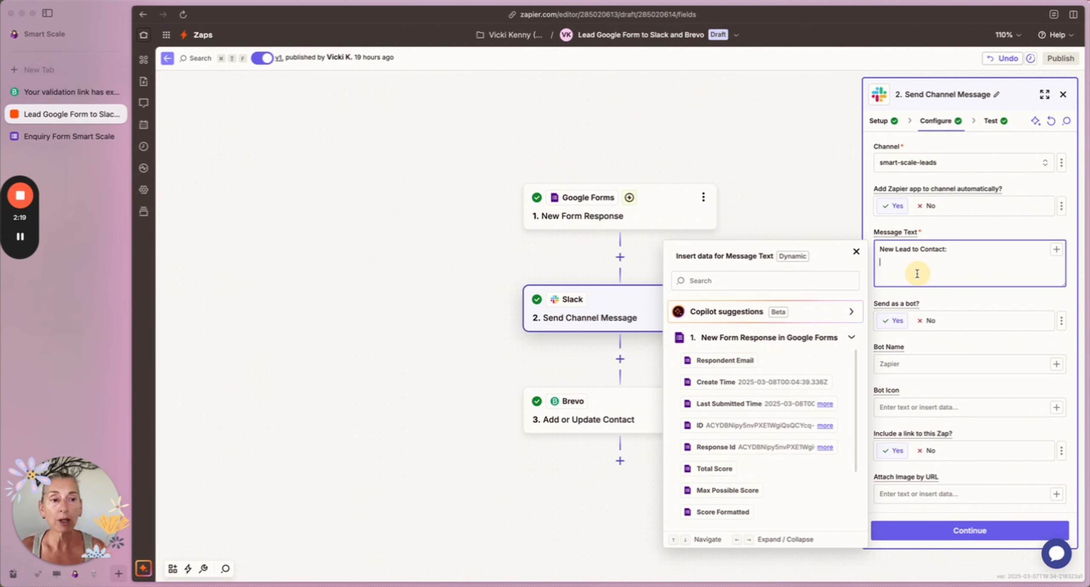
pyautogui.click(856, 252)
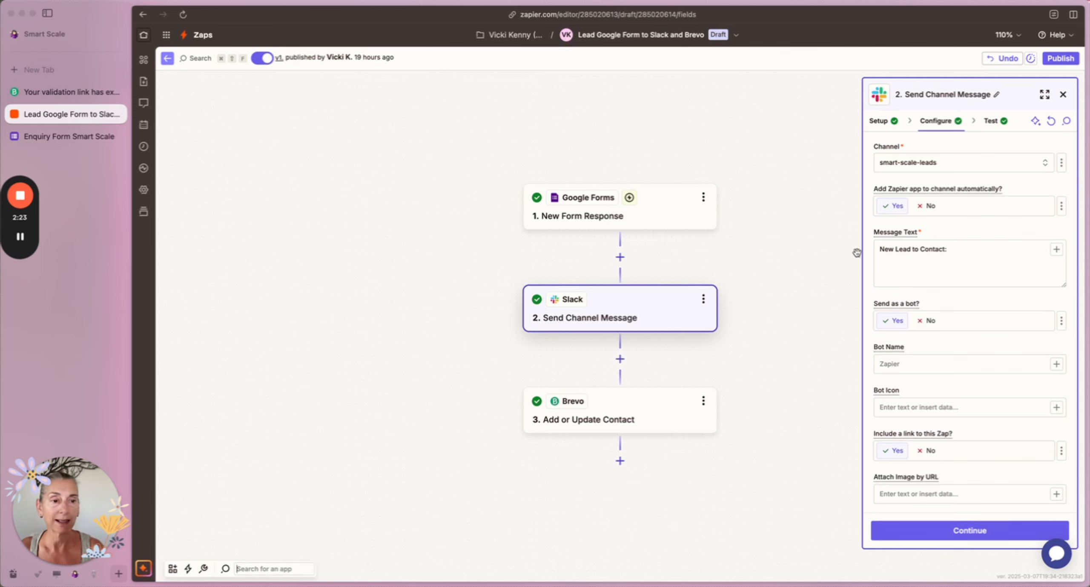
# Insert the First Name field from the Google Forms response on a new line of the Slack message text.
pyautogui.click(887, 262)
pyautogui.press('Return')
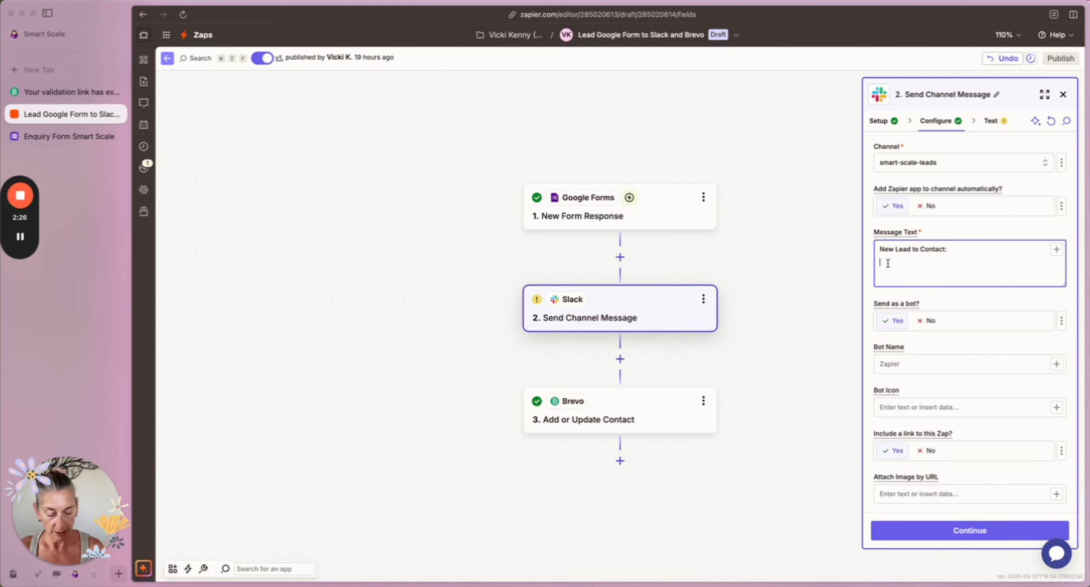
pyautogui.write('/')
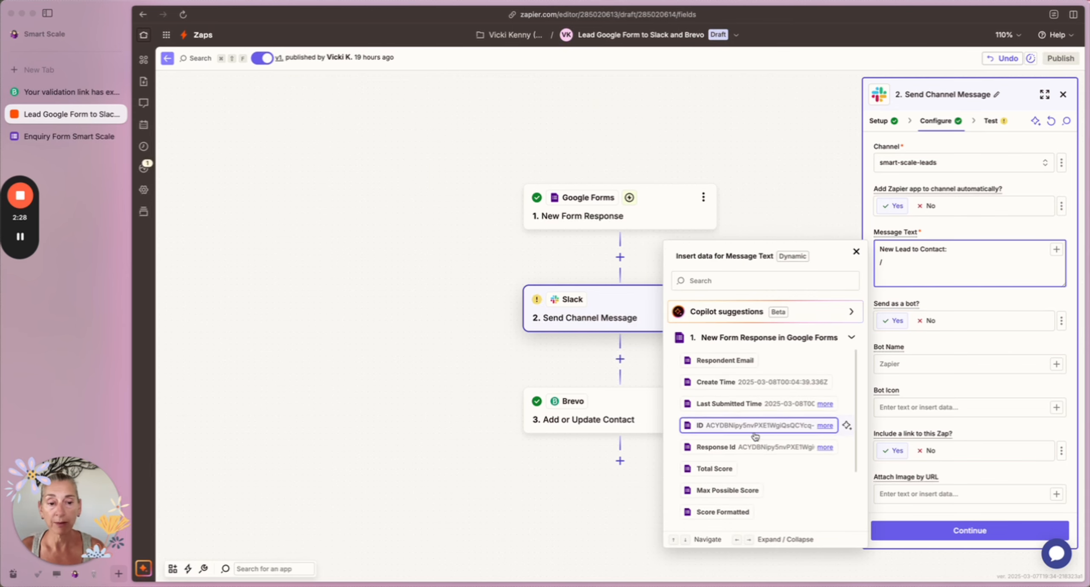
pyautogui.scroll(-3, 760, 486)
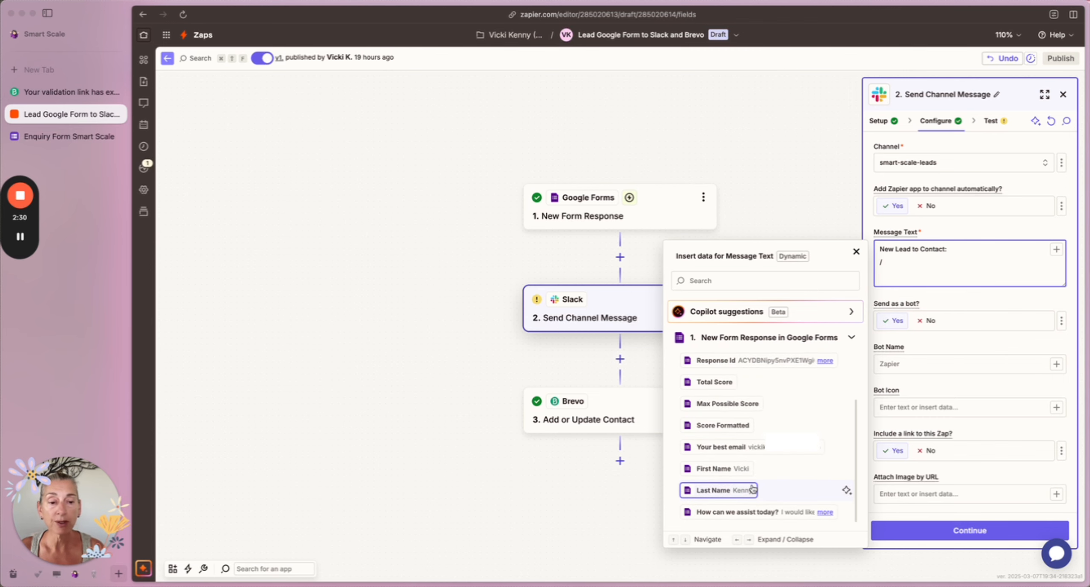
pyautogui.click(739, 471)
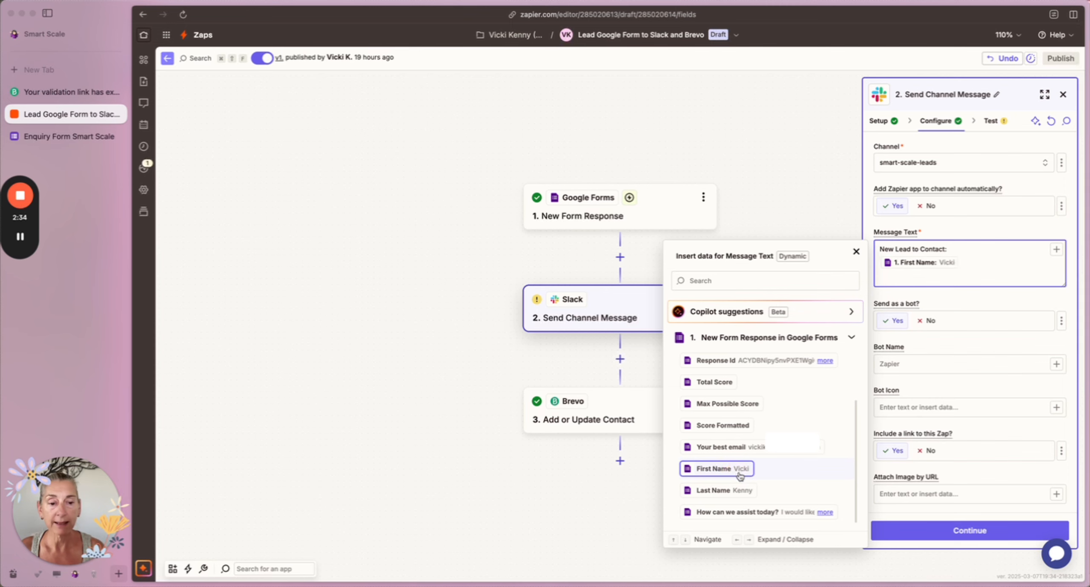
# Insert the Last Name and Your best email fields from the Google Forms response into the Slack message text.
pyautogui.click(740, 490)
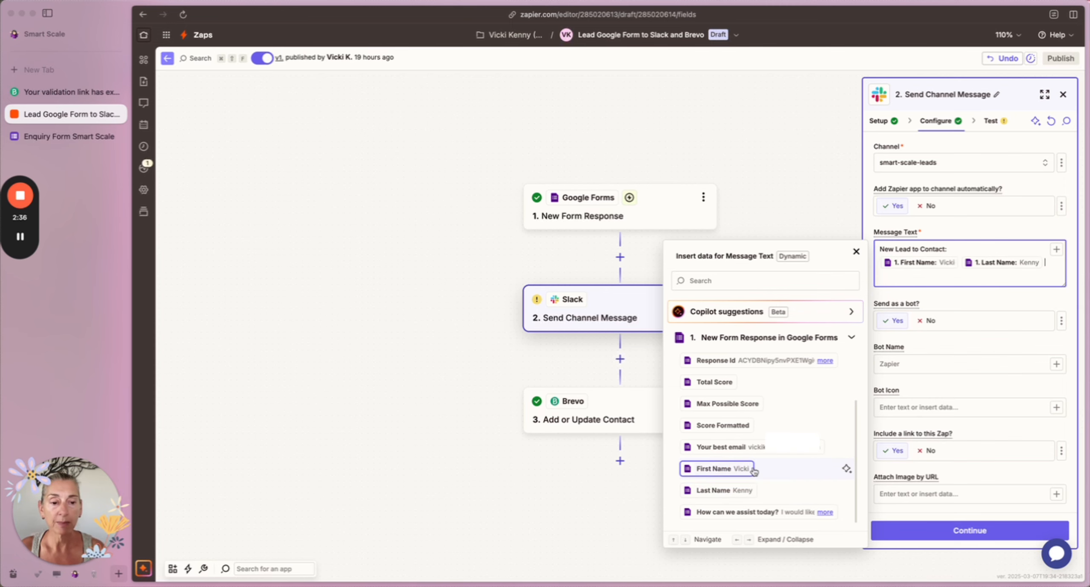
pyautogui.click(740, 445)
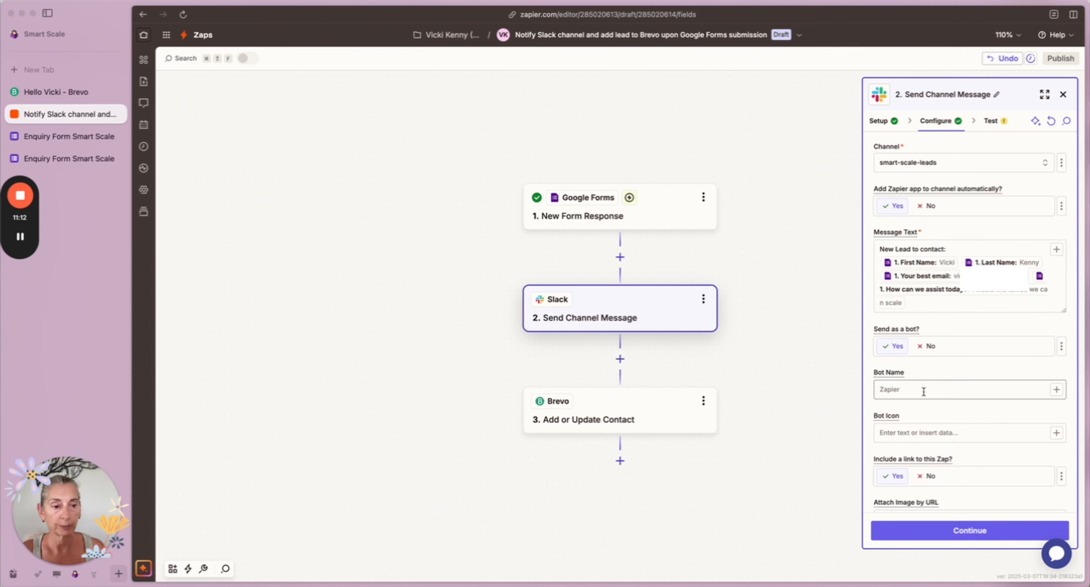
# Set Link Usernames and Channel Names to No and Send Channel Message to Yes, and continue to the Slack test.
pyautogui.scroll(-5, 923, 392)
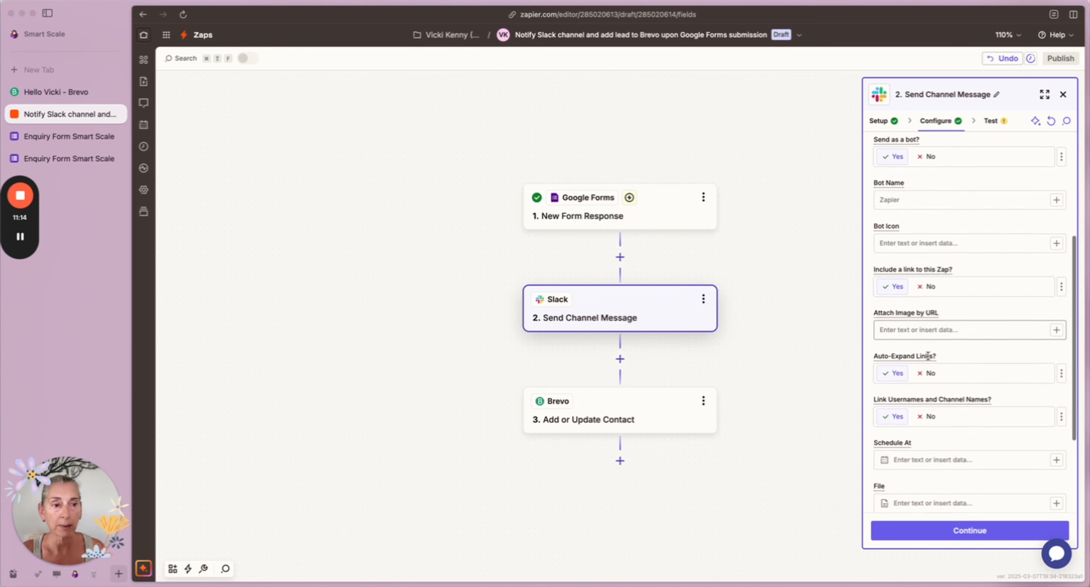
pyautogui.scroll(-1, 928, 356)
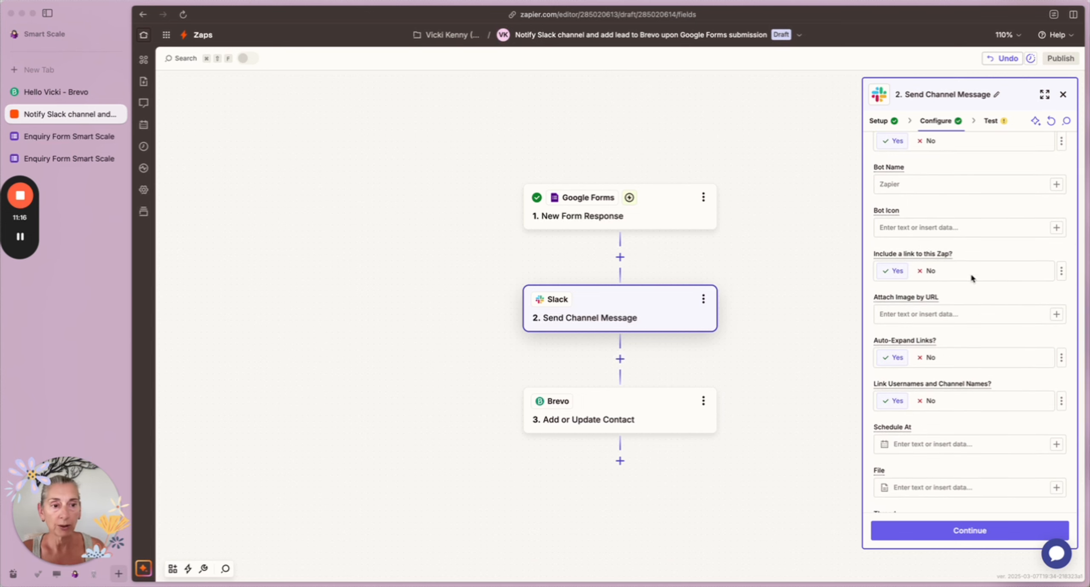
pyautogui.scroll(-3, 972, 277)
pyautogui.click(926, 285)
pyautogui.click(892, 476)
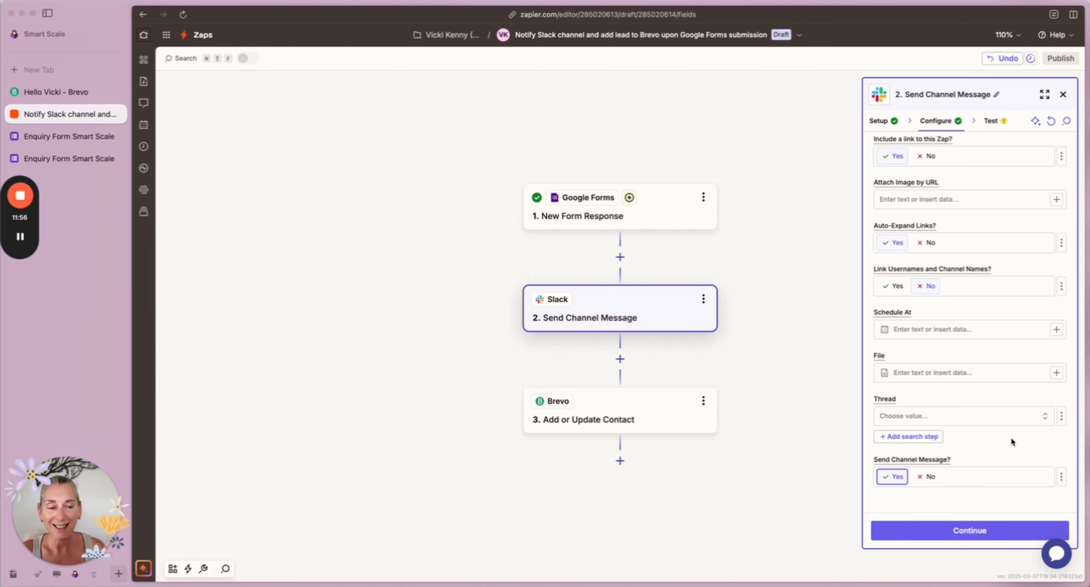
pyautogui.click(972, 528)
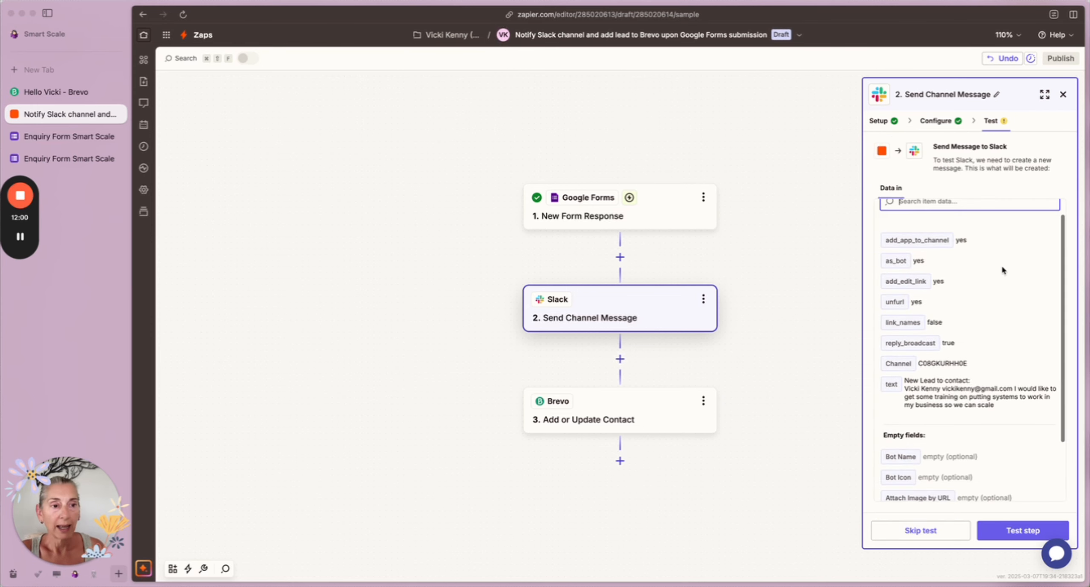
# Review the data prepared for the Slack test message, including its text and empty fields.
pyautogui.scroll(-1, 1003, 270)
pyautogui.scroll(1, 1003, 270)
pyautogui.scroll(-1, 1002, 270)
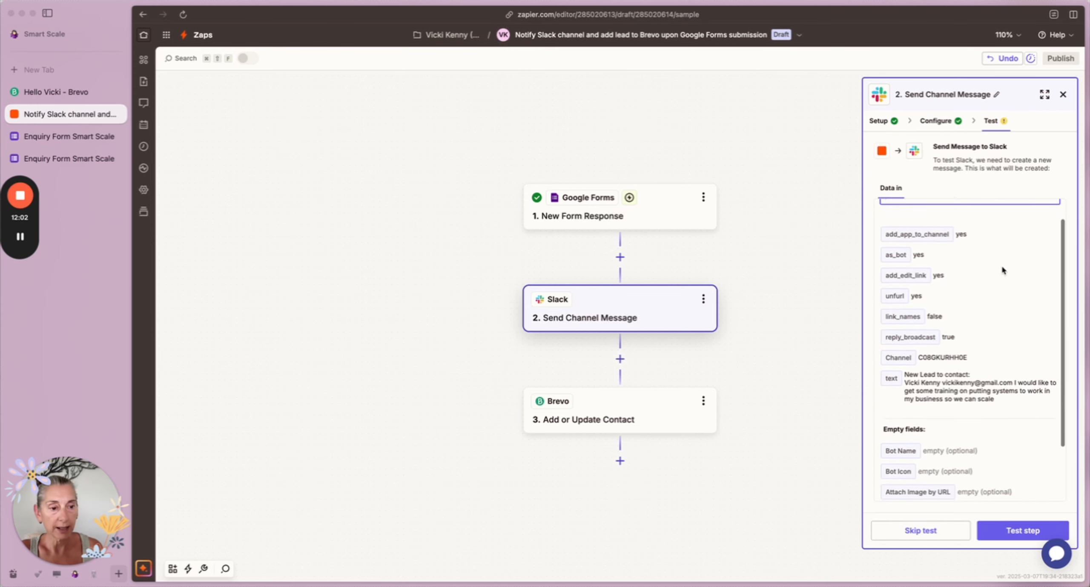
pyautogui.scroll(-3, 1002, 270)
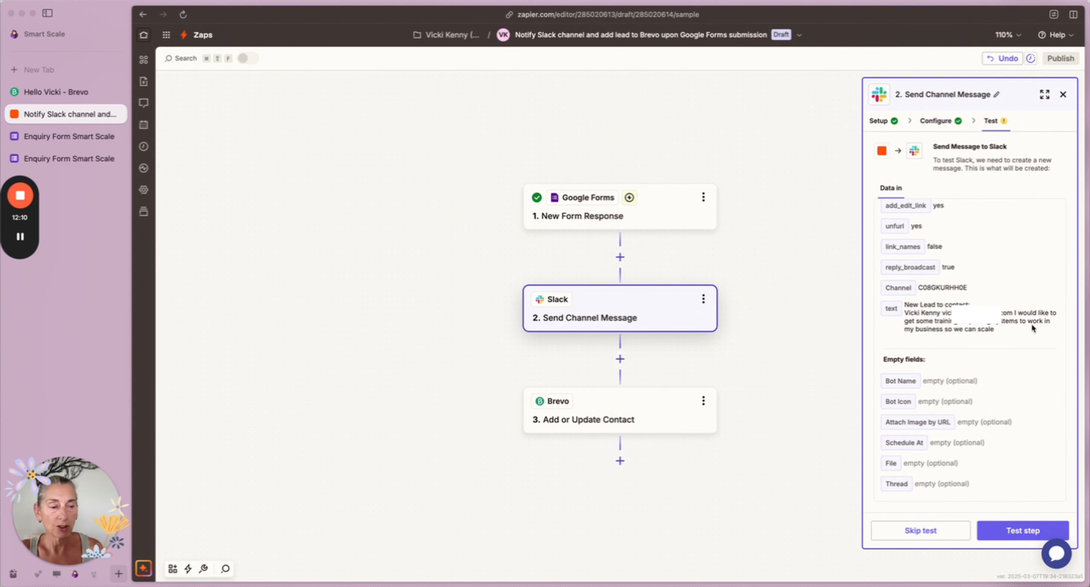
pyautogui.scroll(1, 1032, 330)
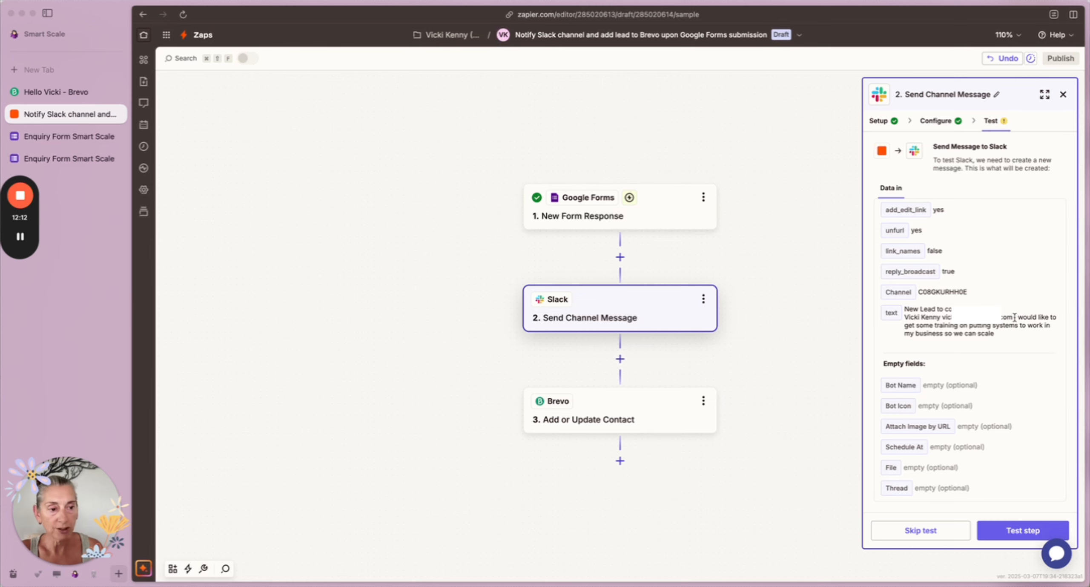
pyautogui.scroll(2, 1014, 317)
pyautogui.scroll(3, 1015, 317)
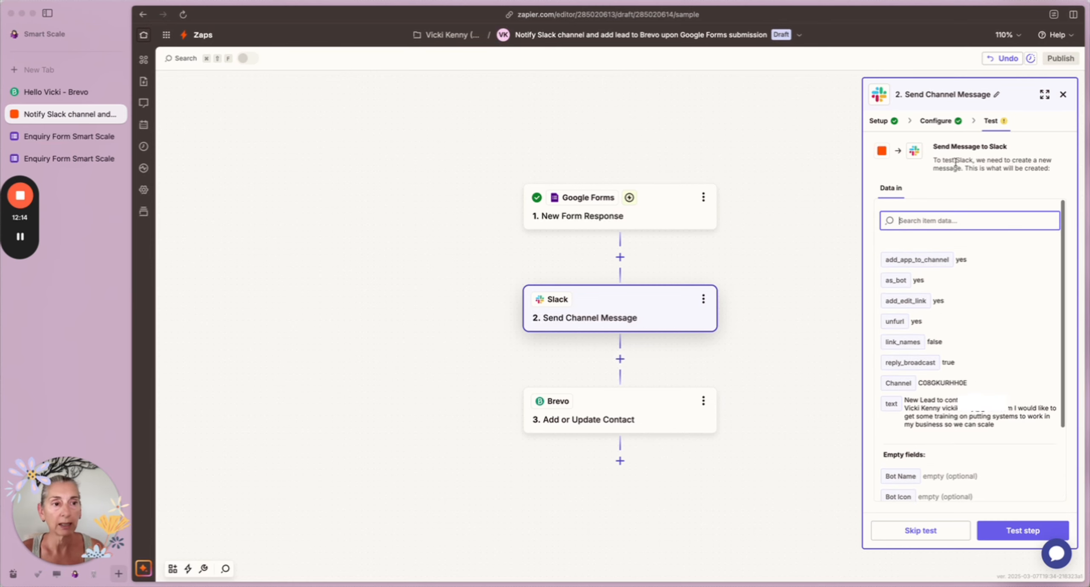
# Return to the Slack message configuration and add the label "Message:" before the How can we assist today? field in the message text.
pyautogui.click(936, 120)
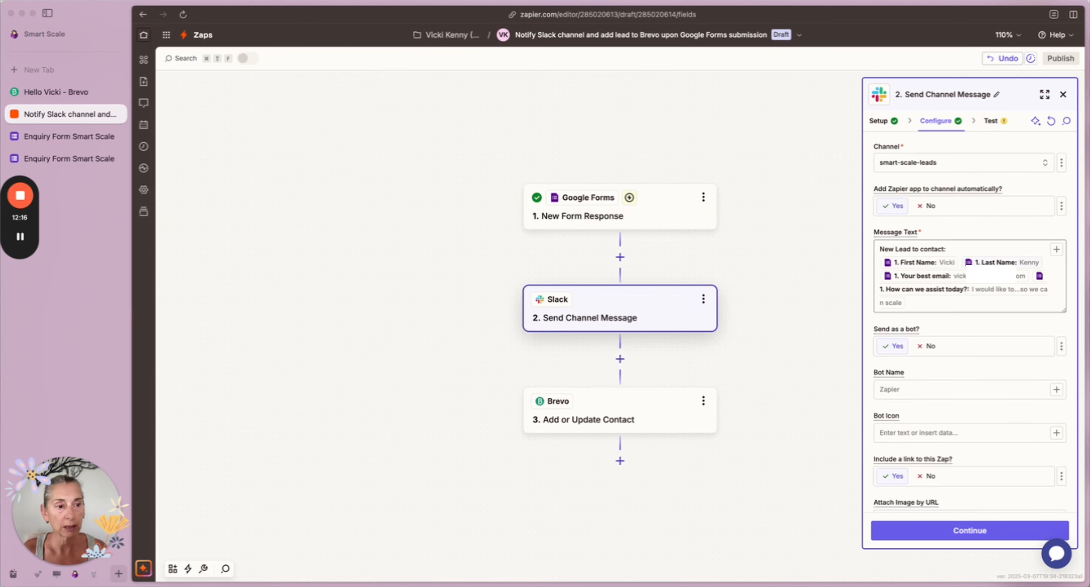
pyautogui.click(1031, 276)
pyautogui.moveTo(1030, 277); pyautogui.dragTo(978, 304)
pyautogui.press('Left')
pyautogui.write('Message:')
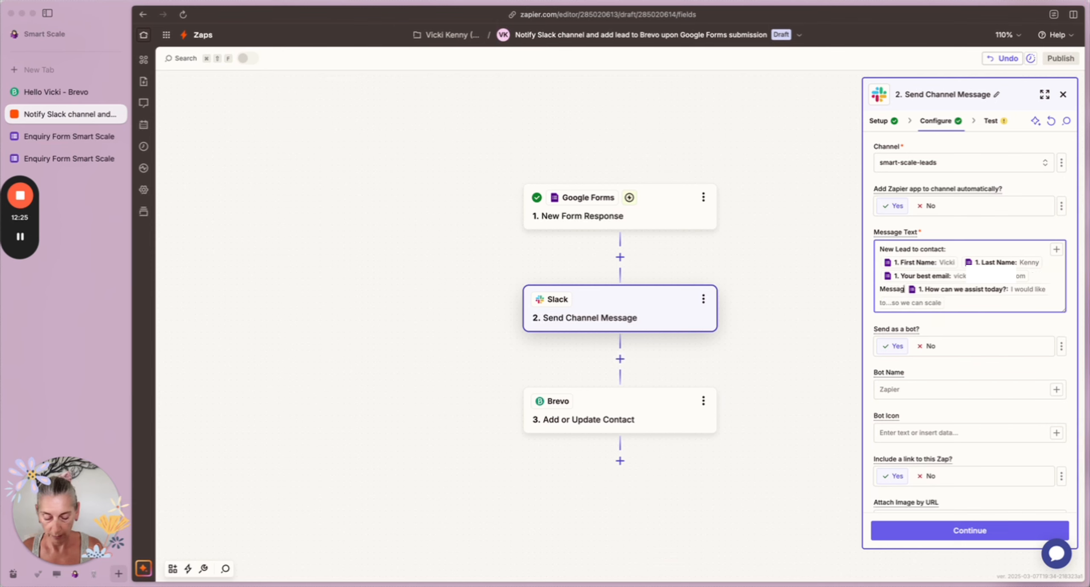
# Test the Send Channel Message step by sending the message to Slack and continue to the Brevo step.
pyautogui.click(992, 531)
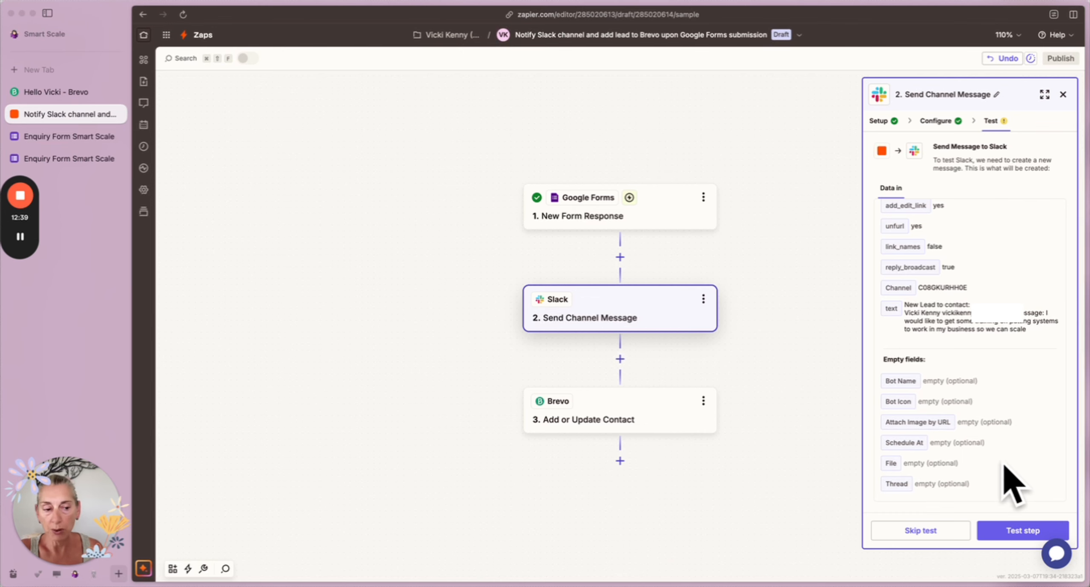
pyautogui.click(1006, 531)
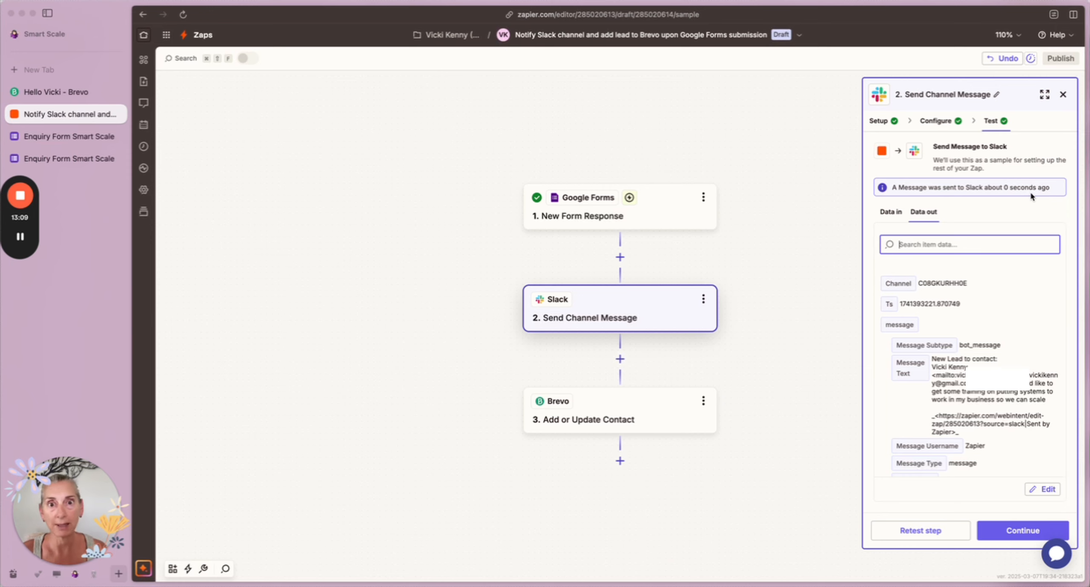
pyautogui.click(1016, 531)
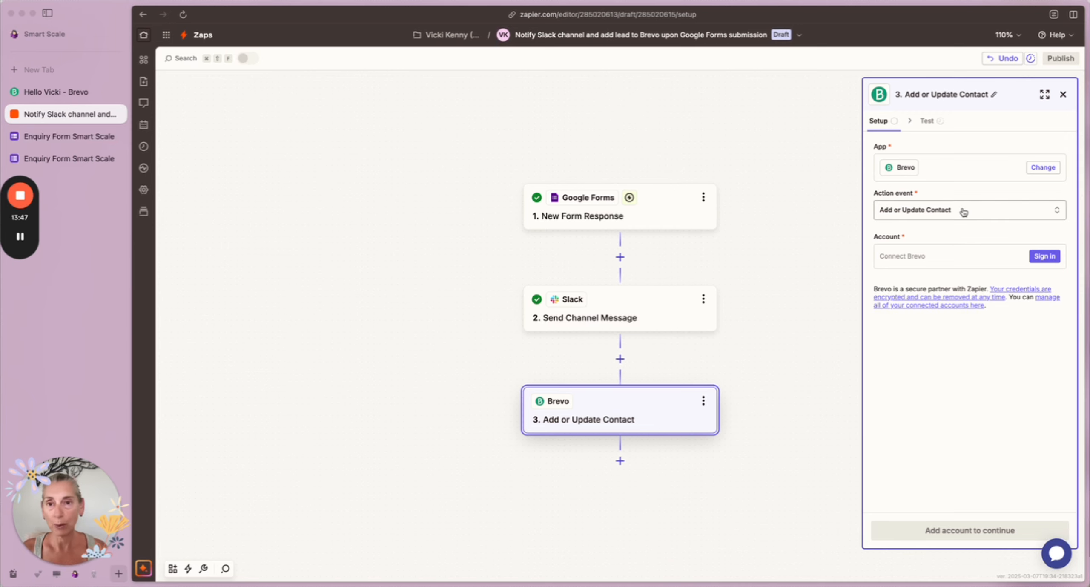
# Choose Add or Update Contact as the action event of the Brevo step.
pyautogui.click(971, 209)
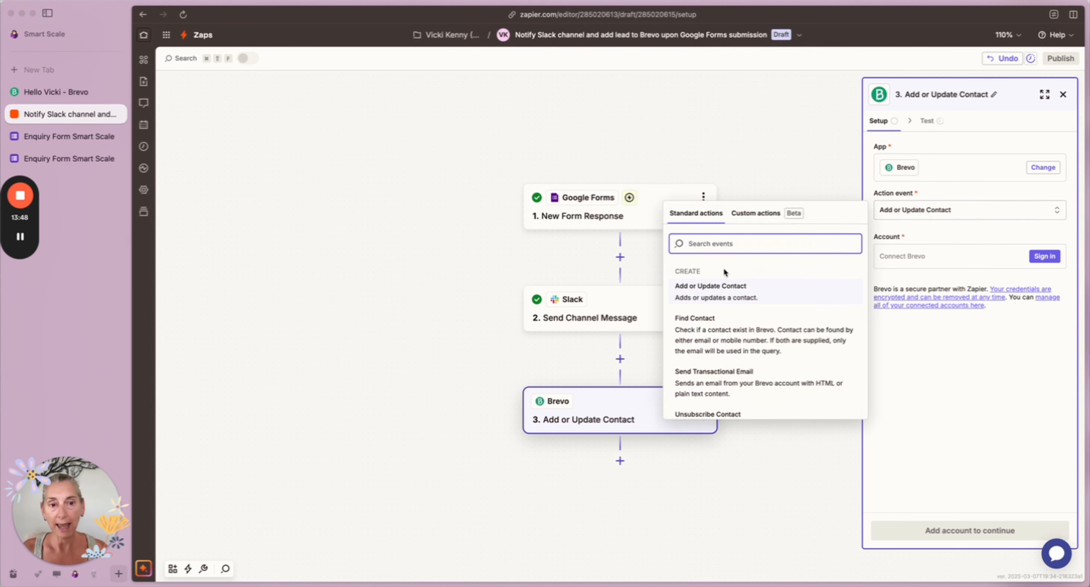
pyautogui.click(728, 292)
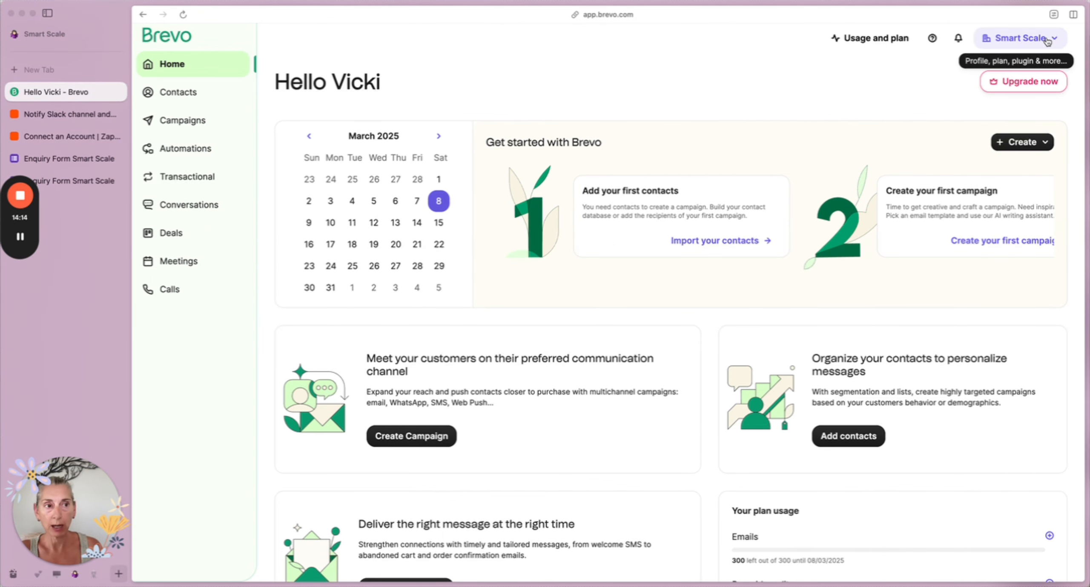
# Generate a new API key named Zapier in Brevo's SMTP & API settings and copy the key.
pyautogui.click(1055, 41)
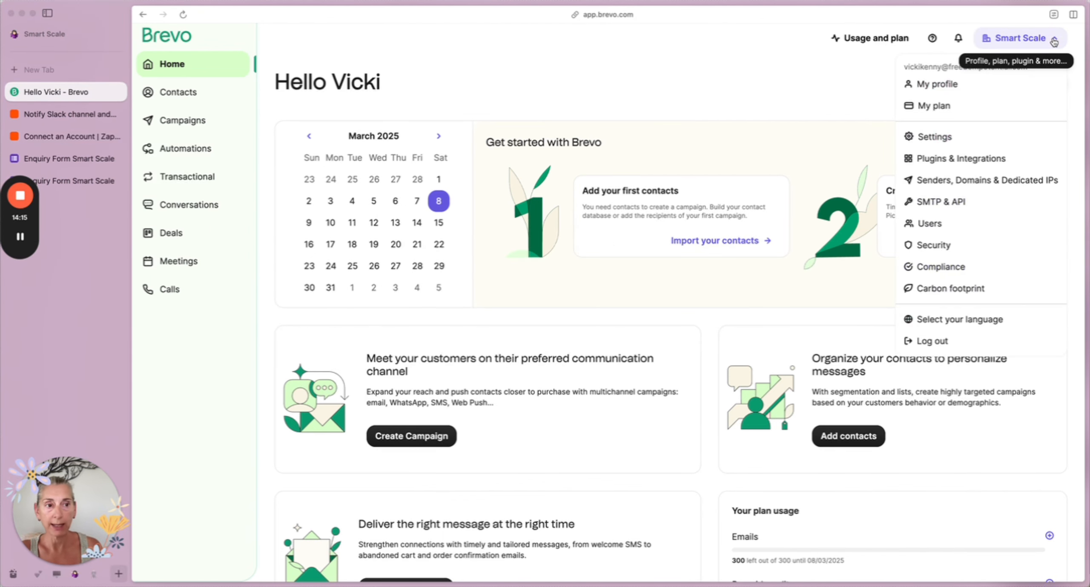
pyautogui.click(974, 205)
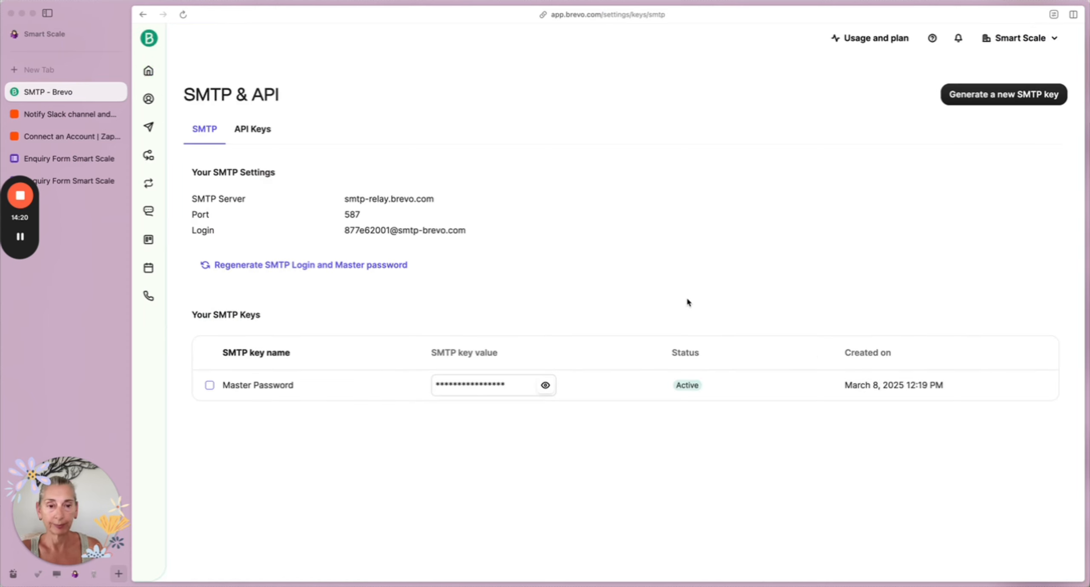
pyautogui.click(261, 129)
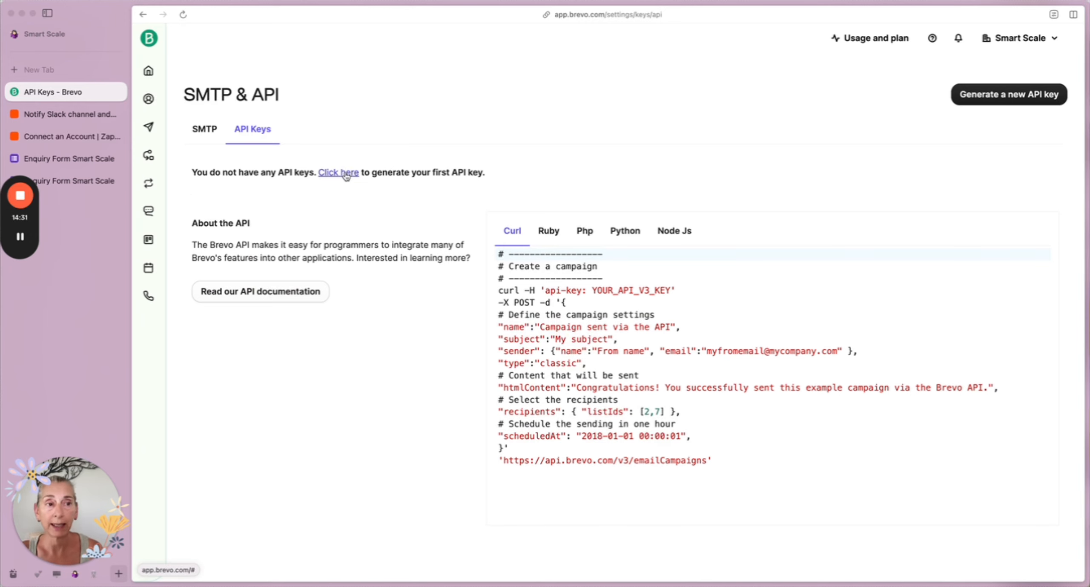
pyautogui.click(1012, 101)
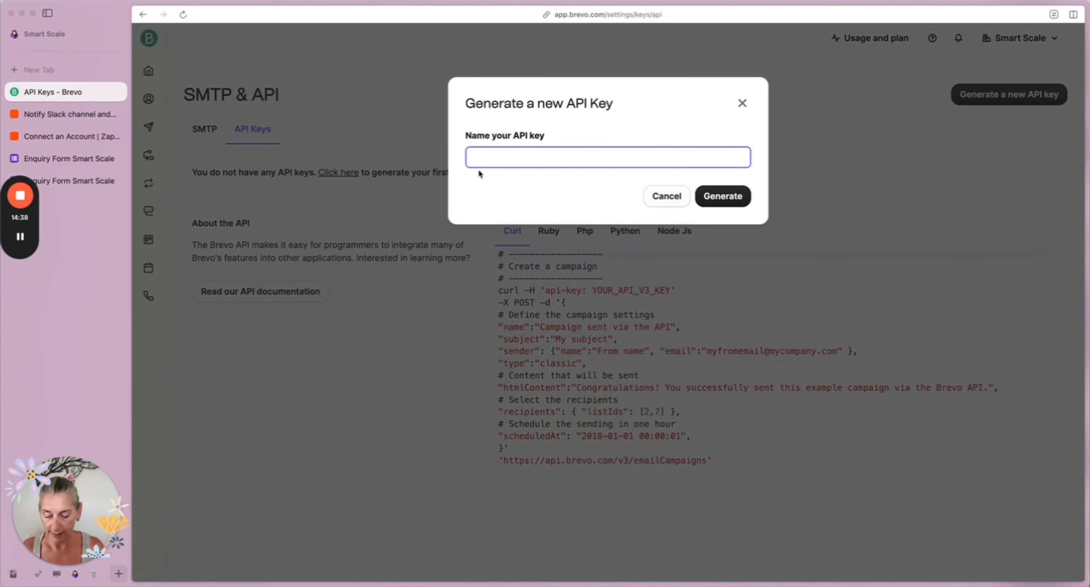
pyautogui.write('Zapier')
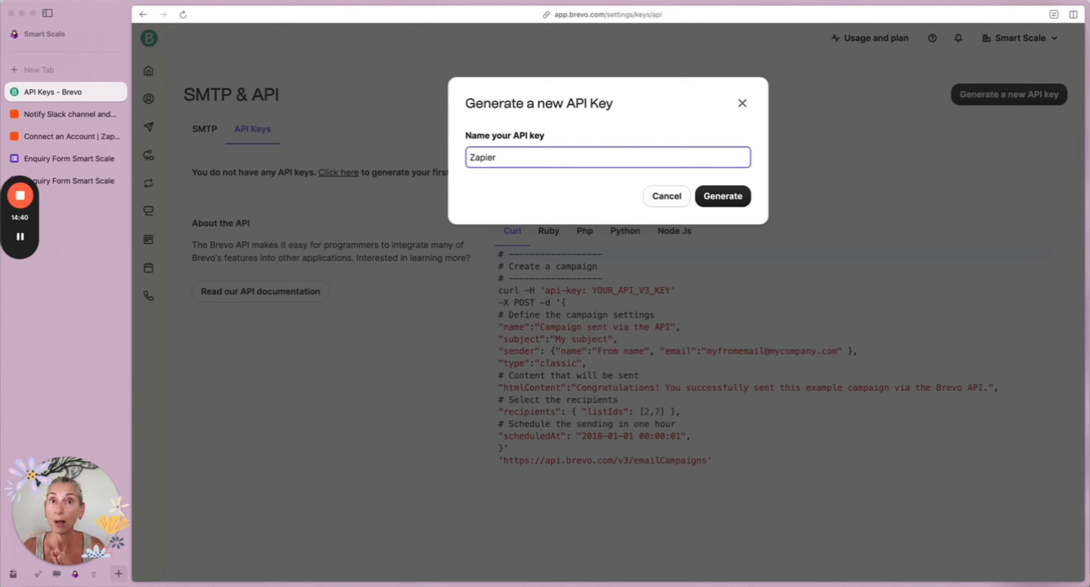
pyautogui.press('Return')
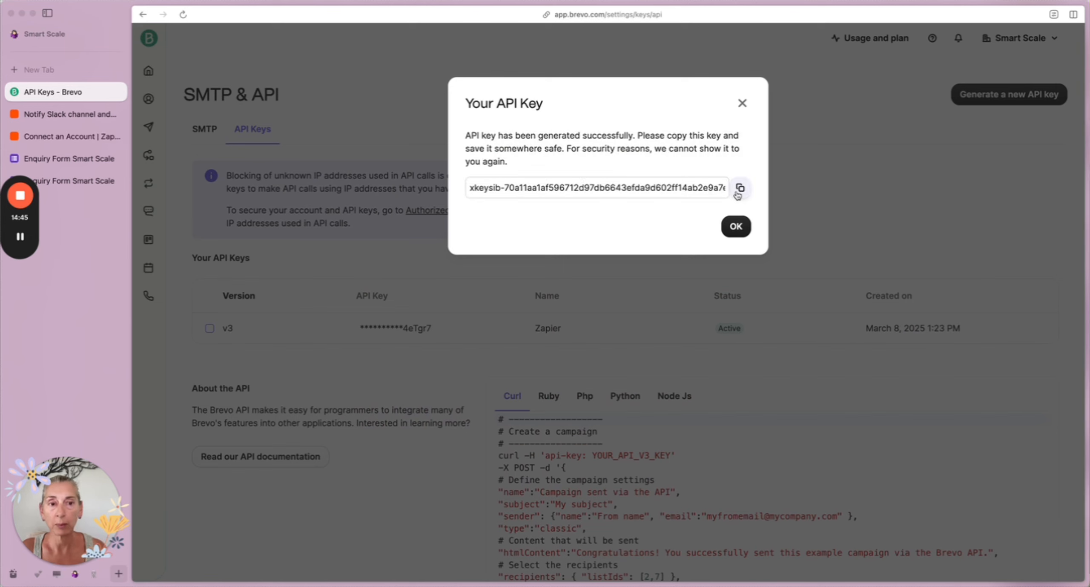
pyautogui.click(741, 188)
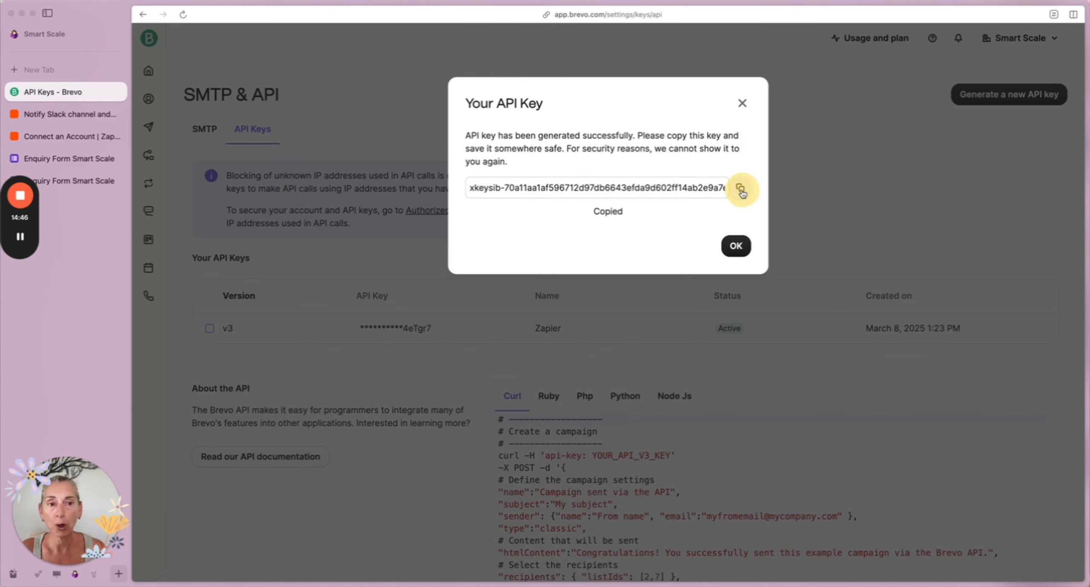
pyautogui.click(737, 247)
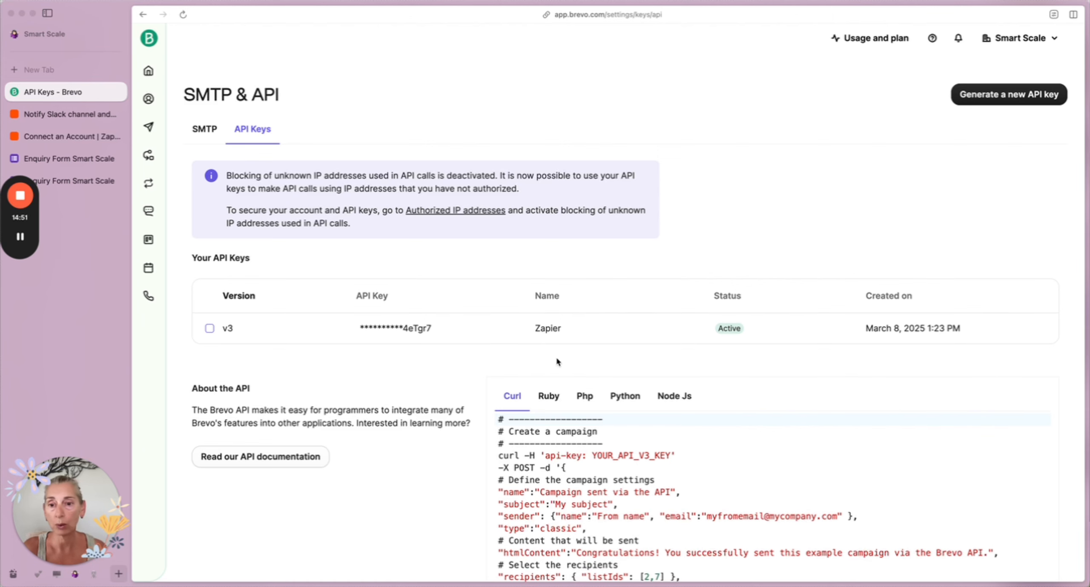
# Connect the Brevo account in Zapier by pasting the copied API key, and continue to configuring the Add or Update Contact step.
pyautogui.click(61, 115)
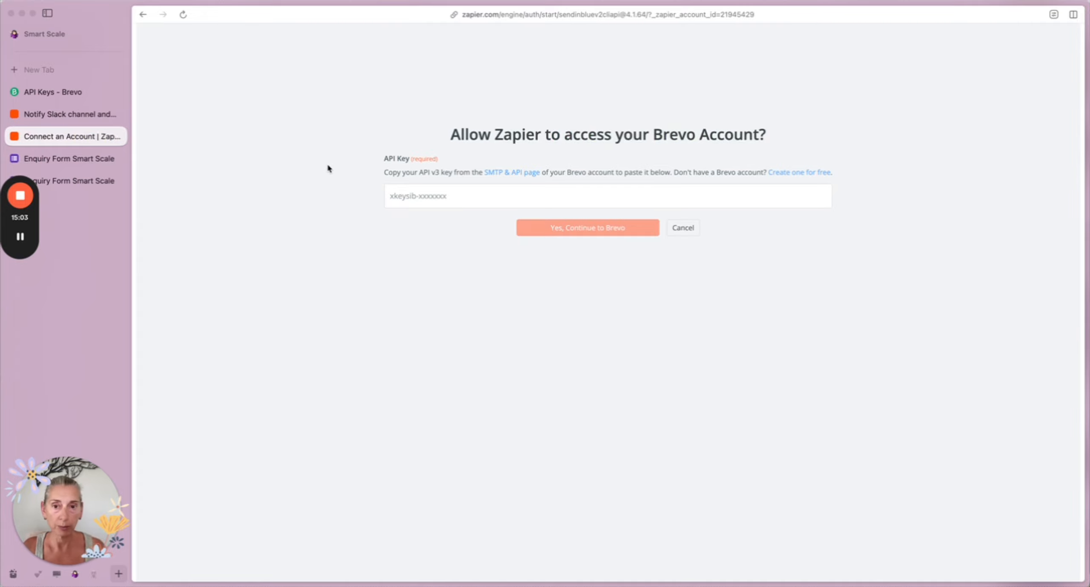
pyautogui.click(456, 196)
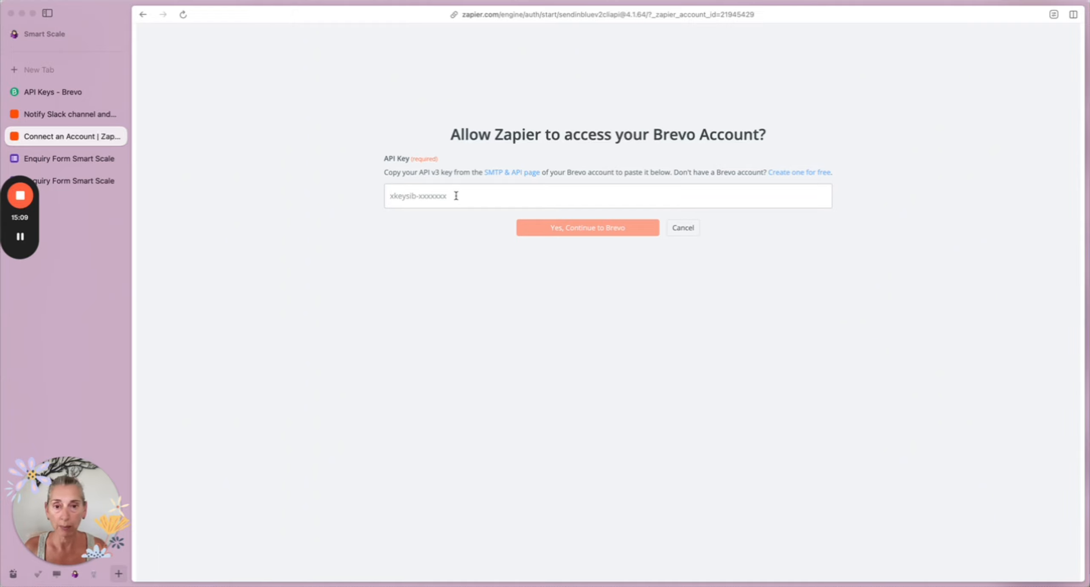
pyautogui.press('super+v')
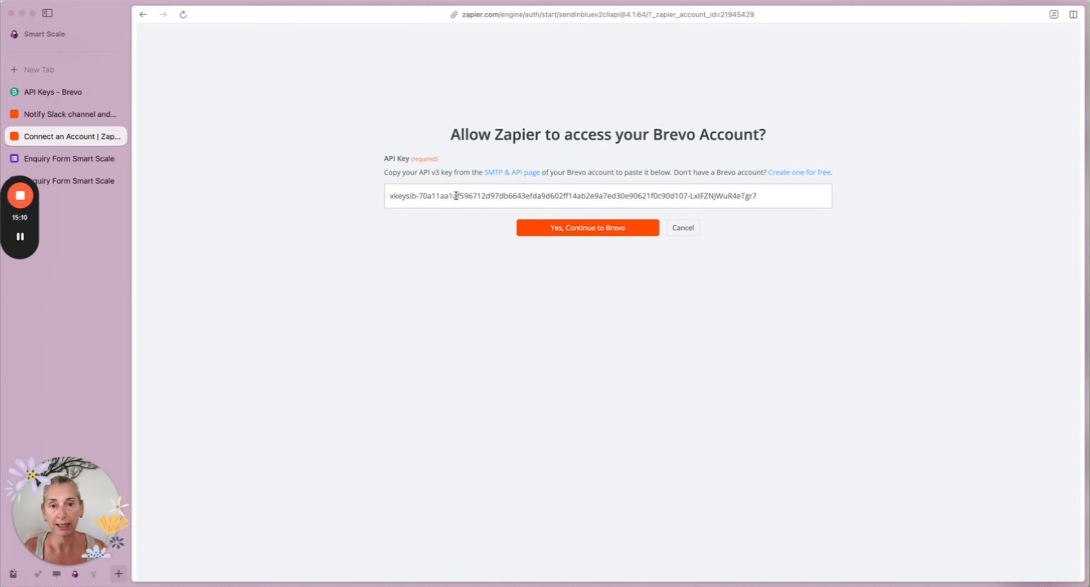
pyautogui.click(582, 231)
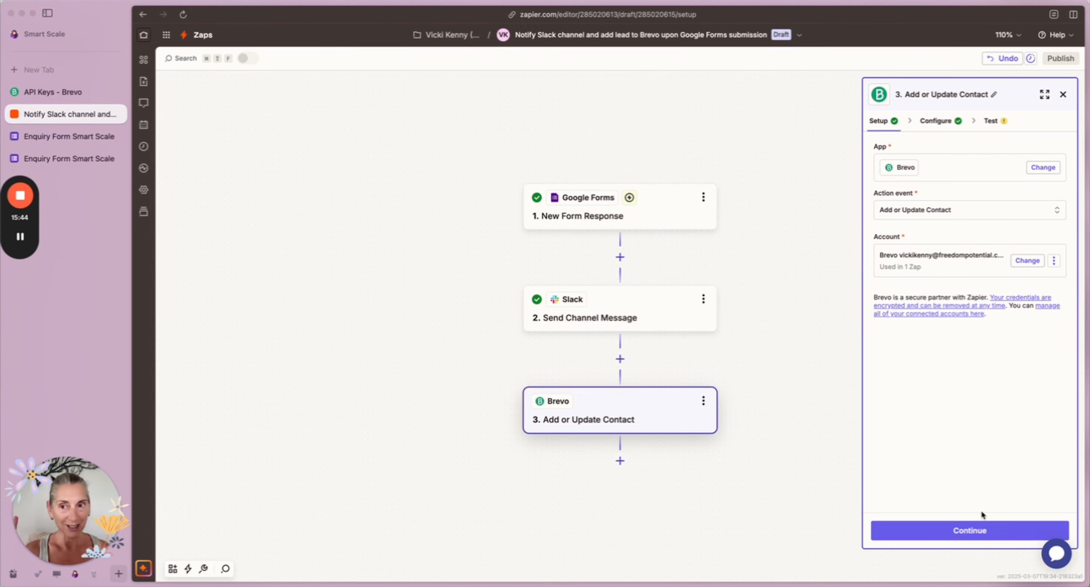
pyautogui.click(970, 530)
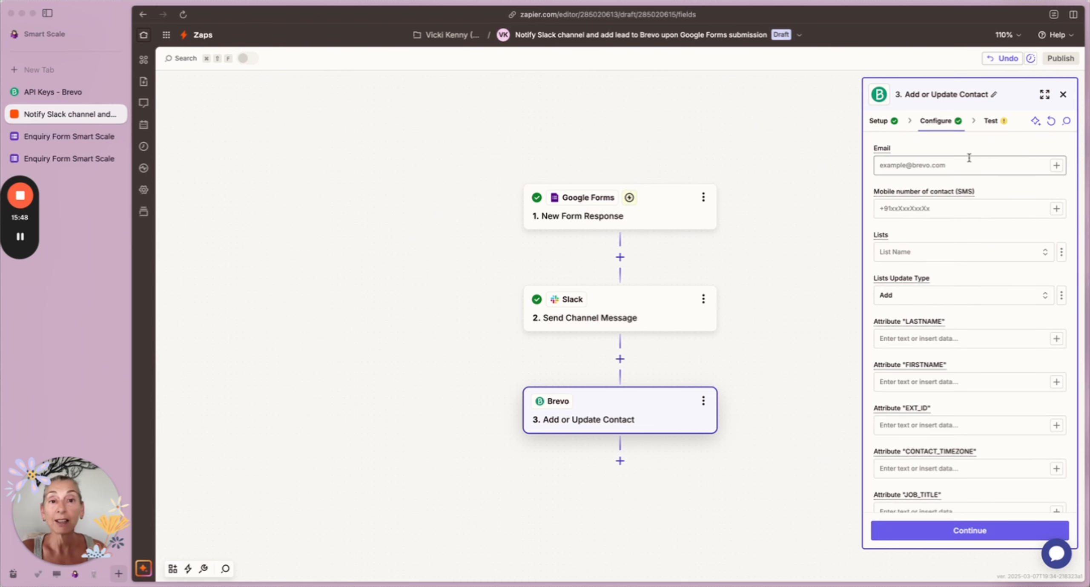
# Map the Brevo contact's Email to the Your best email field of the Google Forms response.
pyautogui.click(969, 158)
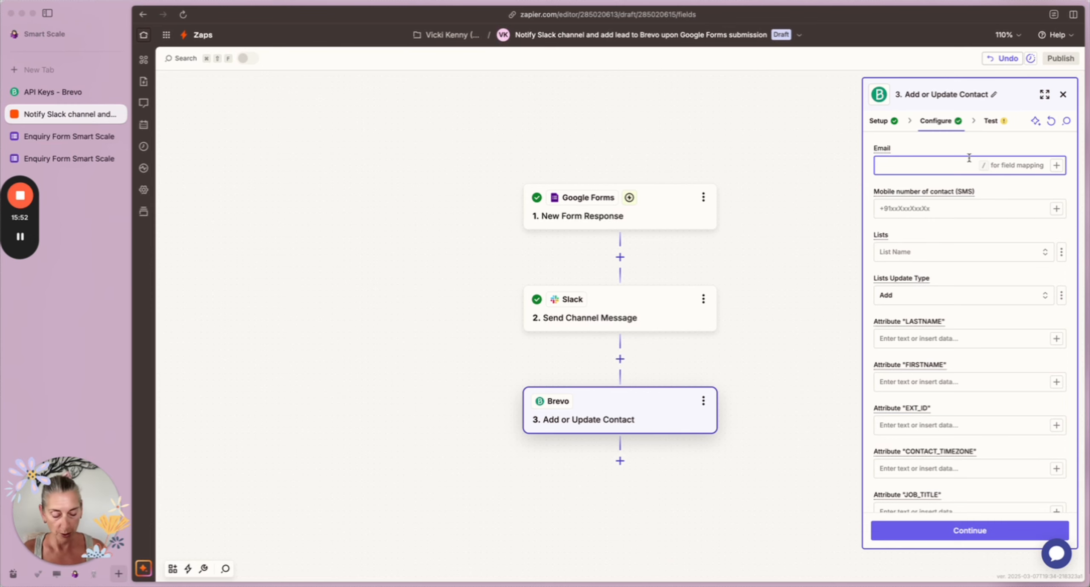
pyautogui.write('/')
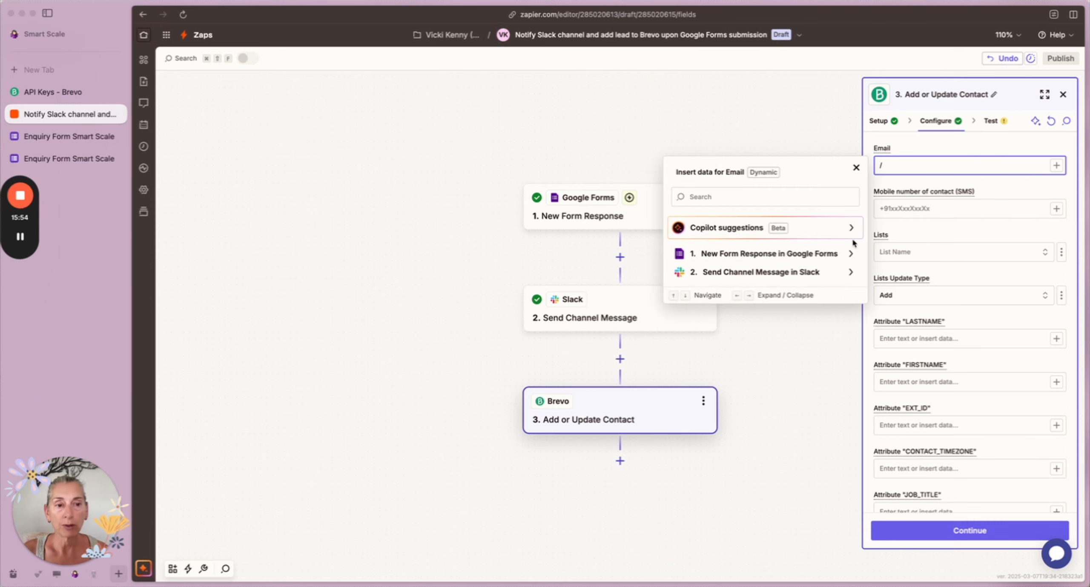
pyautogui.click(806, 257)
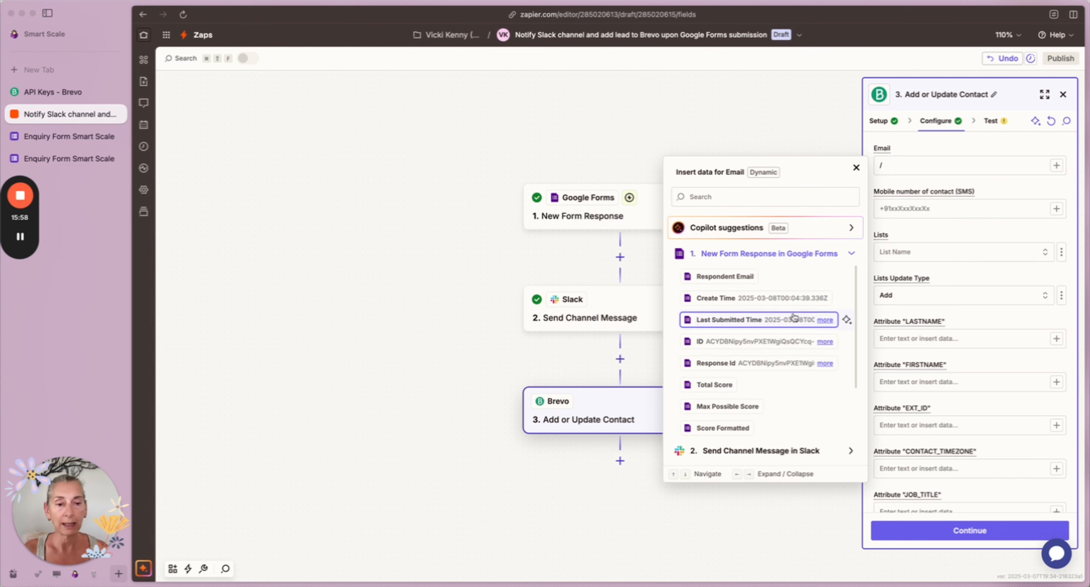
pyautogui.scroll(-3, 772, 394)
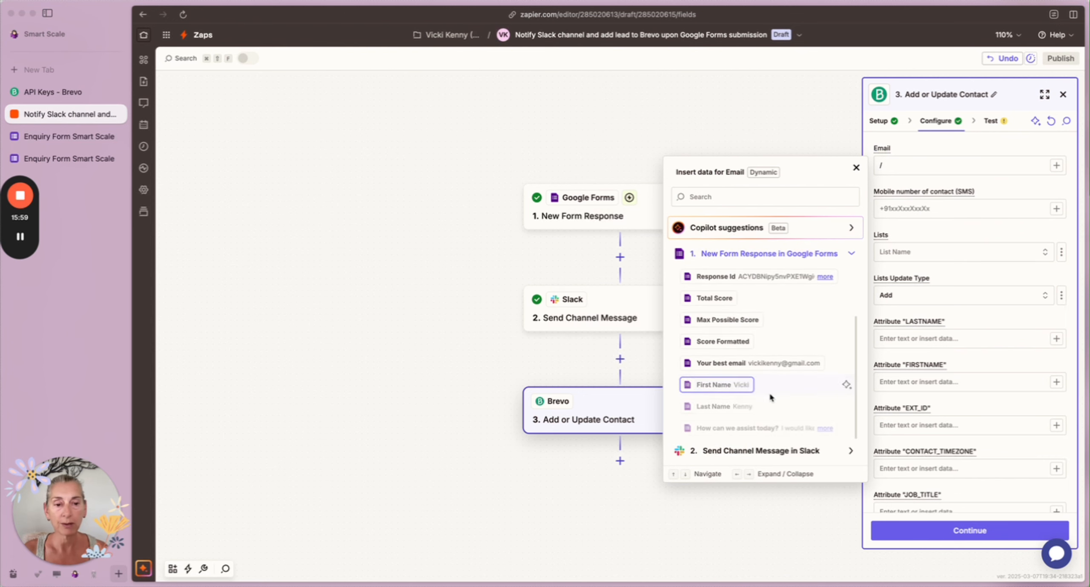
pyautogui.click(739, 363)
pyautogui.click(947, 208)
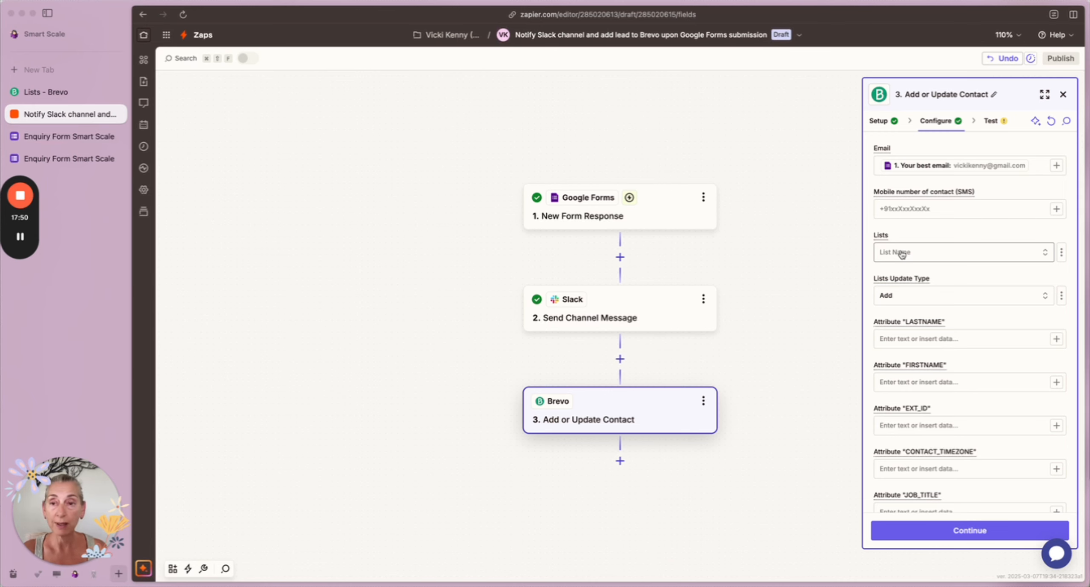
# Set the Brevo contact's list to Your first folder/Smart Scale and map LASTNAME to the form response's Last Name field.
pyautogui.click(901, 254)
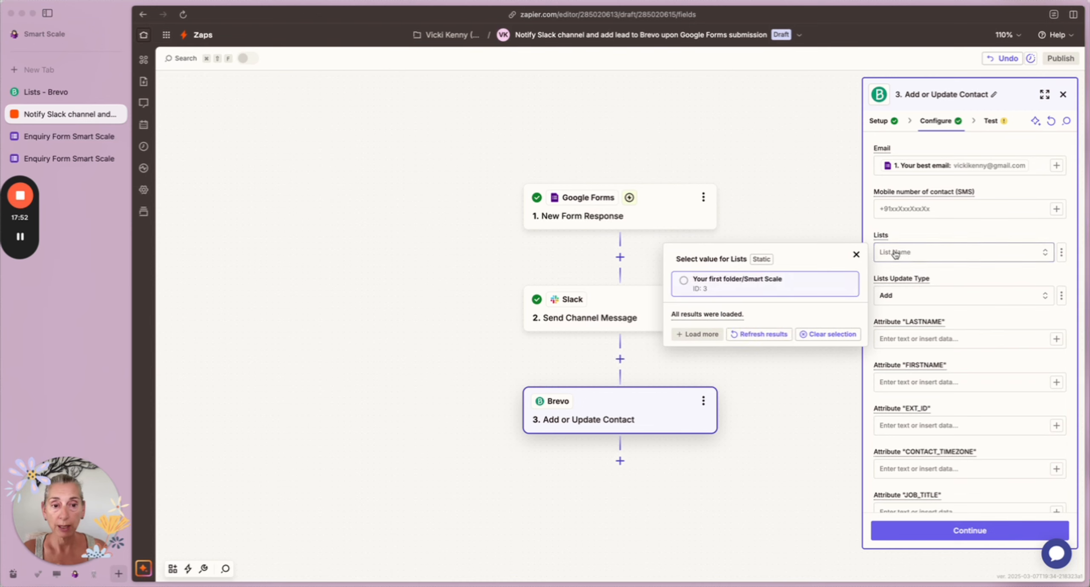
pyautogui.click(791, 290)
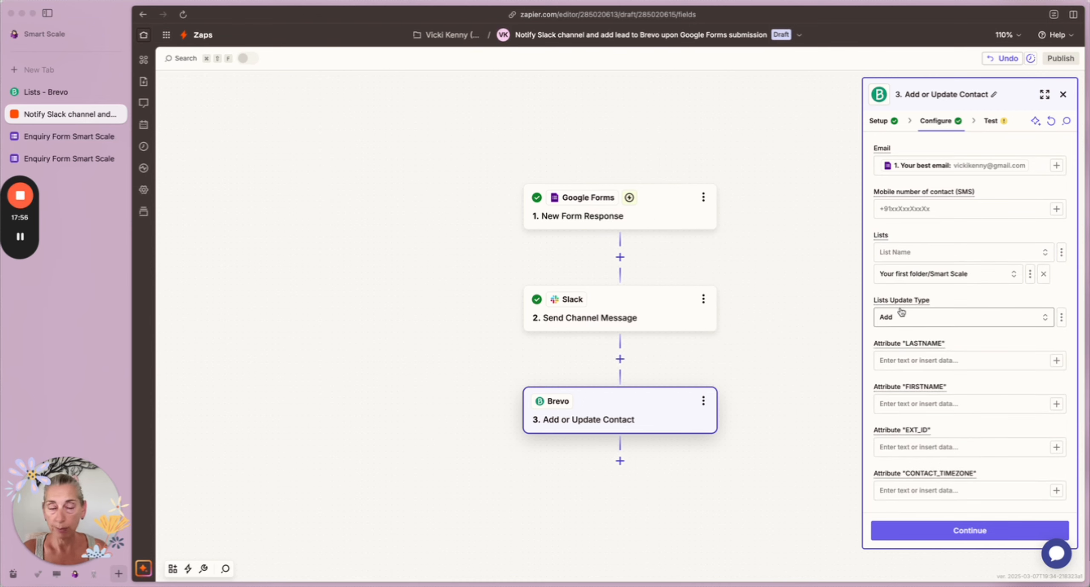
pyautogui.scroll(-3, 942, 319)
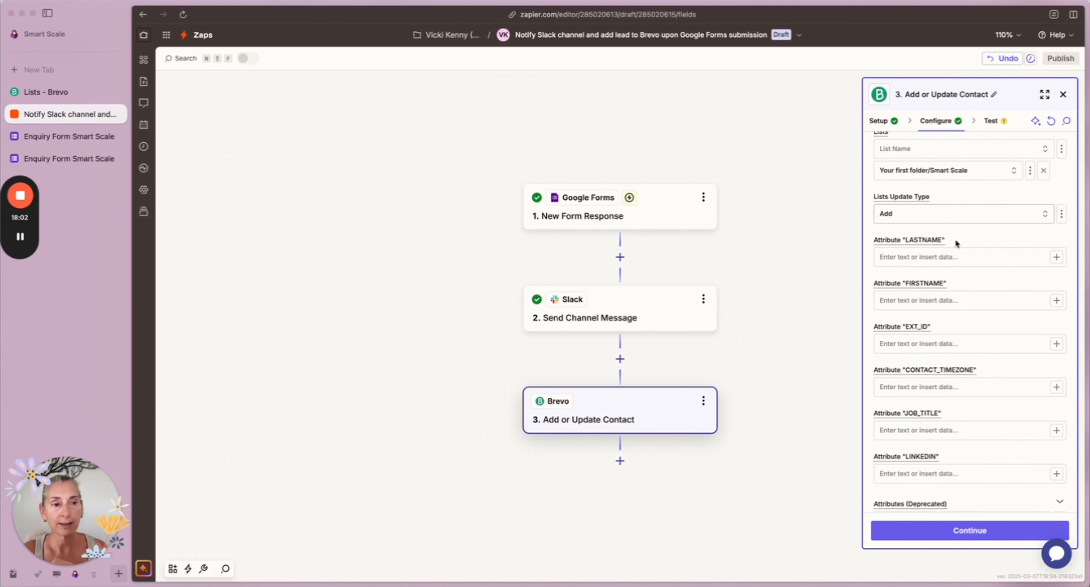
pyautogui.scroll(-1, 955, 242)
pyautogui.click(936, 230)
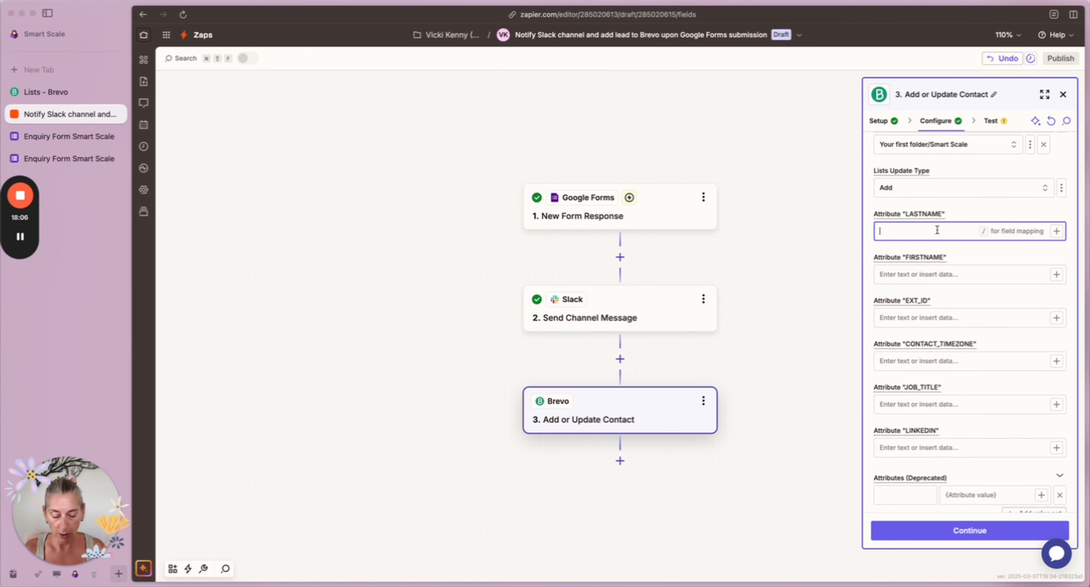
pyautogui.write('/')
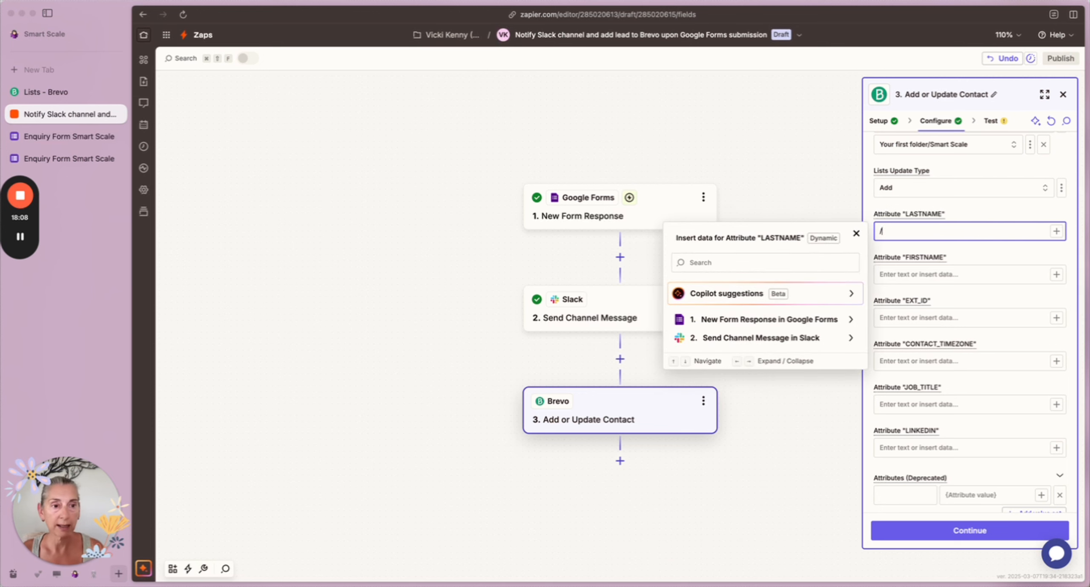
pyautogui.click(835, 317)
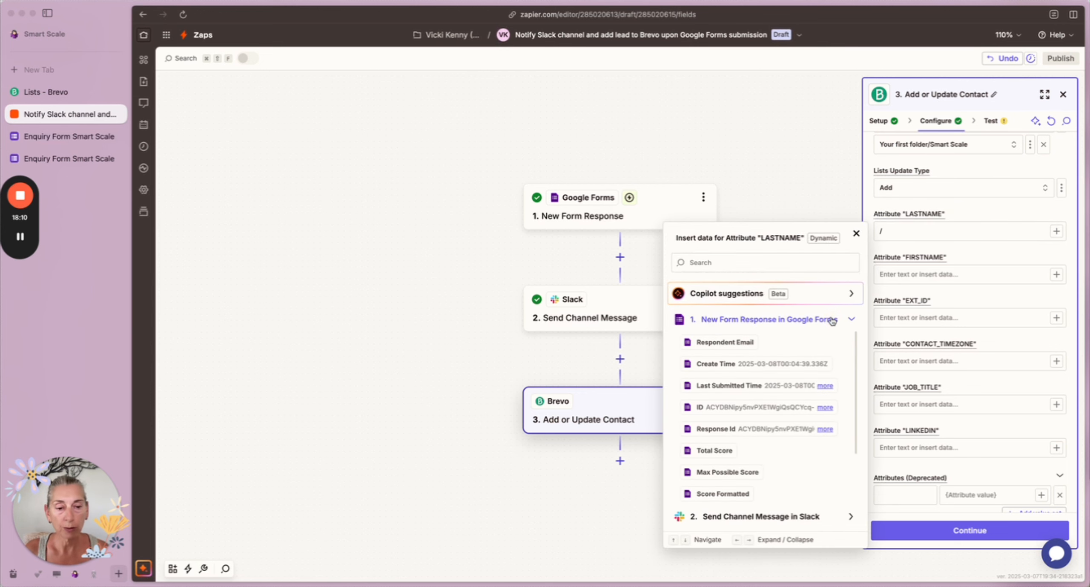
pyautogui.scroll(-4, 793, 431)
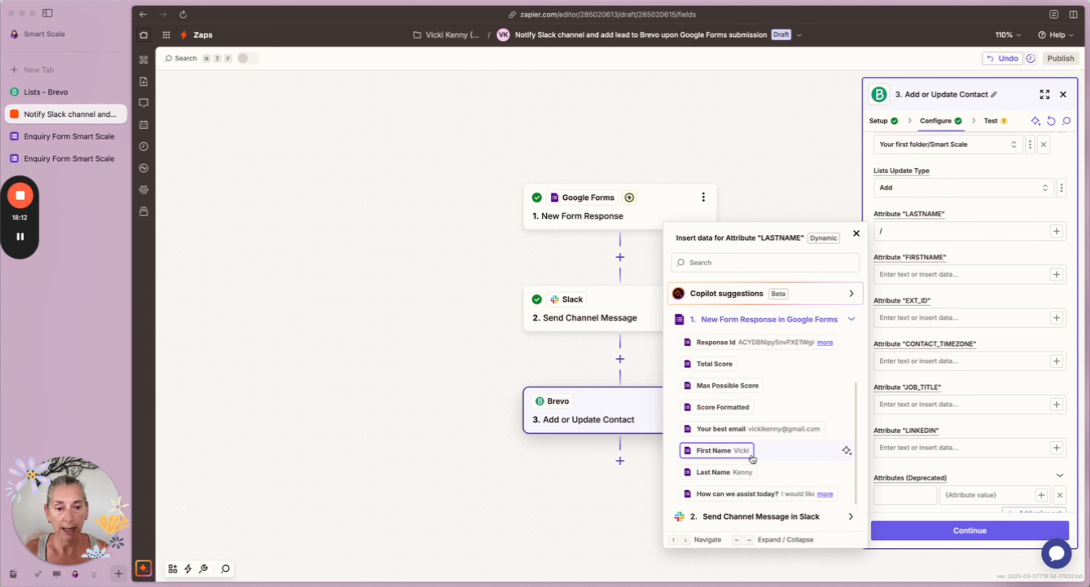
pyautogui.click(731, 473)
# Map the Brevo contact's FIRSTNAME attribute to the First Name field of the Google Forms response.
pyautogui.write('/')
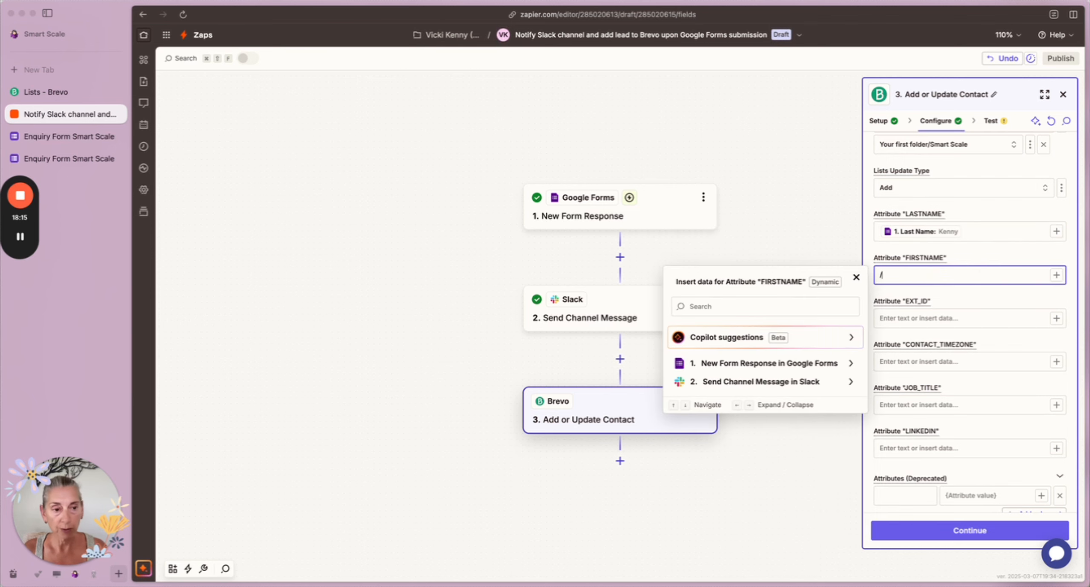
pyautogui.click(820, 363)
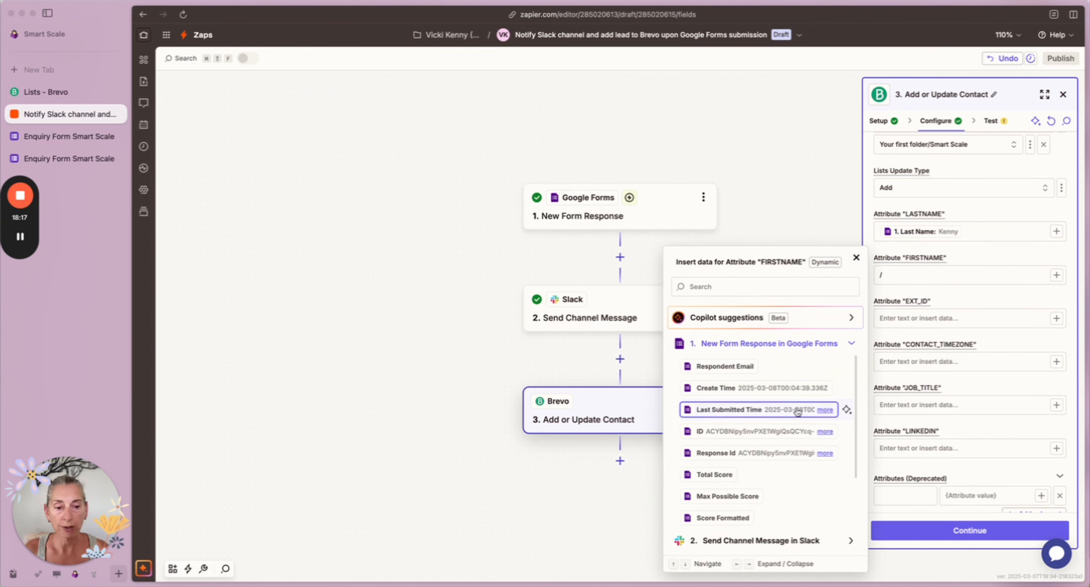
pyautogui.scroll(-3, 760, 497)
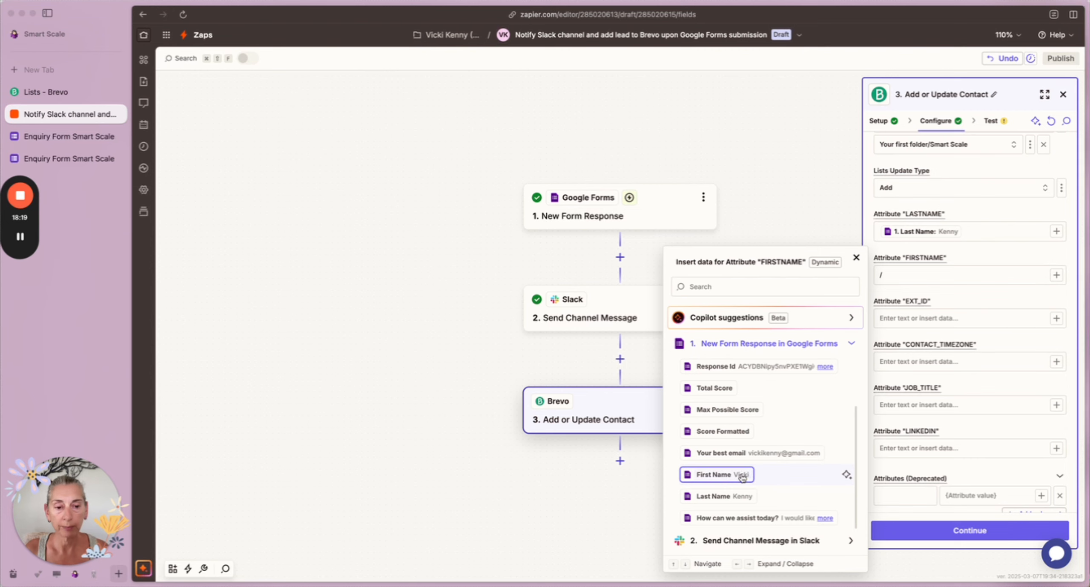
pyautogui.click(741, 476)
pyautogui.click(998, 307)
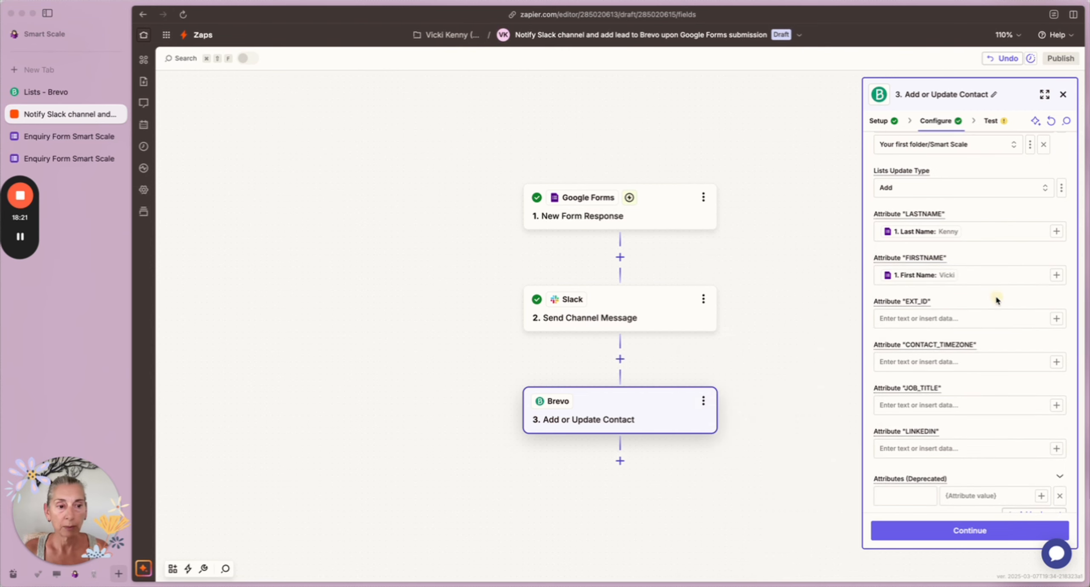
# Finish configuring the Add or Update Contact step and test it by sending the sample contact to Brevo.
pyautogui.scroll(-5, 991, 315)
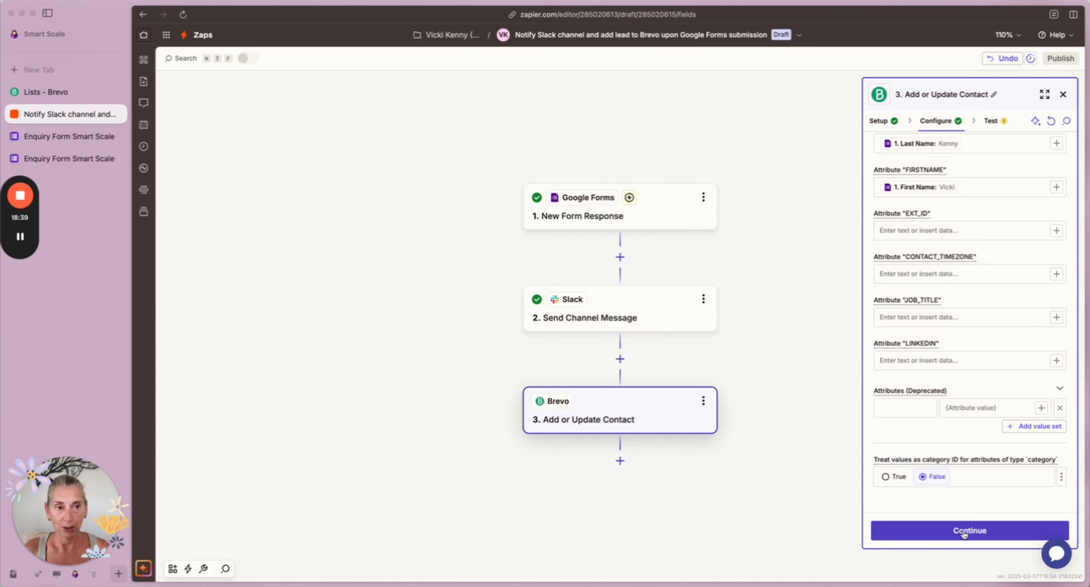
pyautogui.click(964, 534)
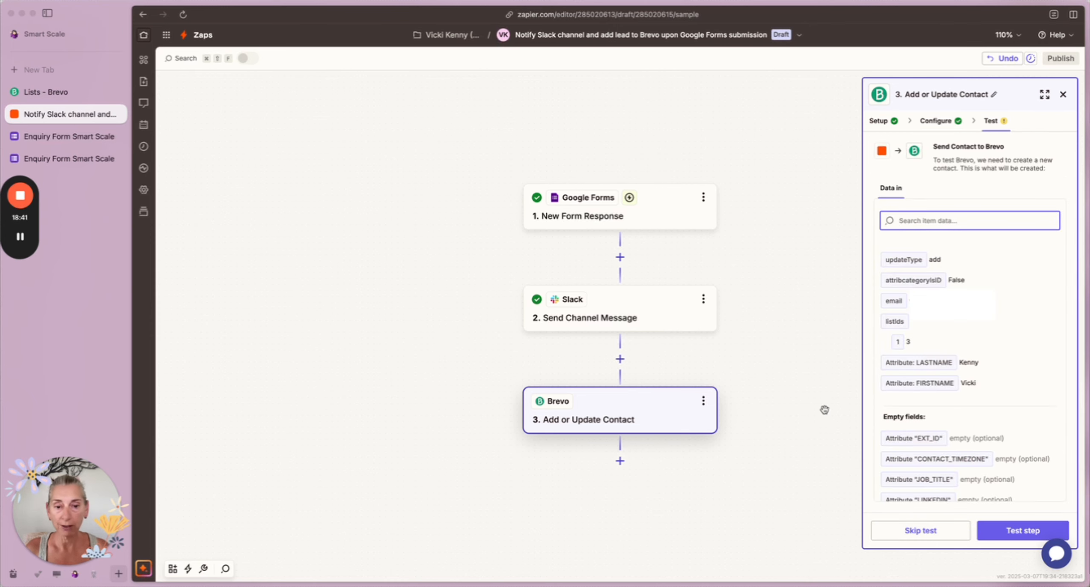
pyautogui.scroll(-2, 999, 244)
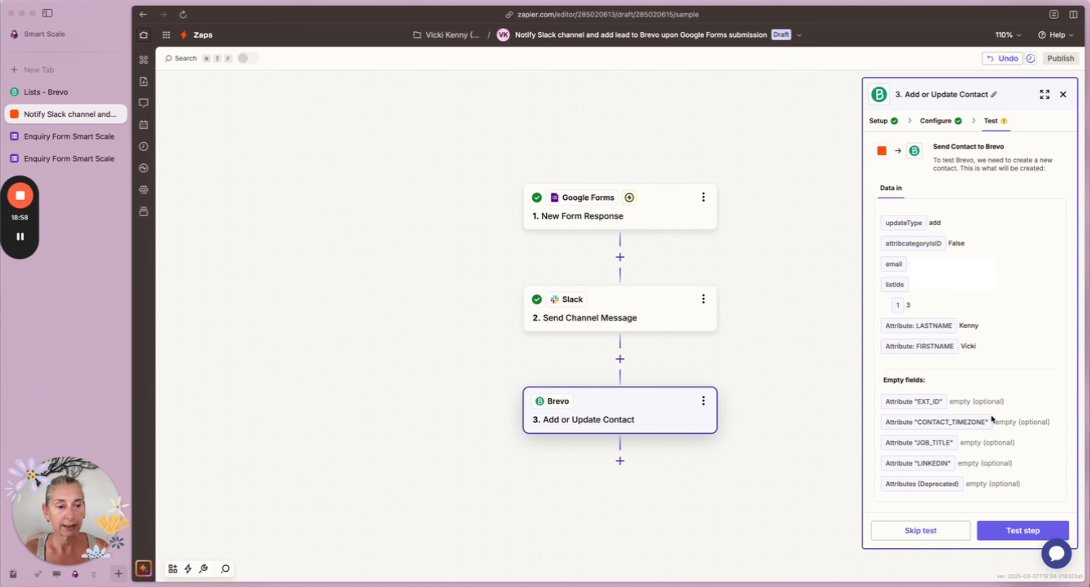
pyautogui.click(1022, 530)
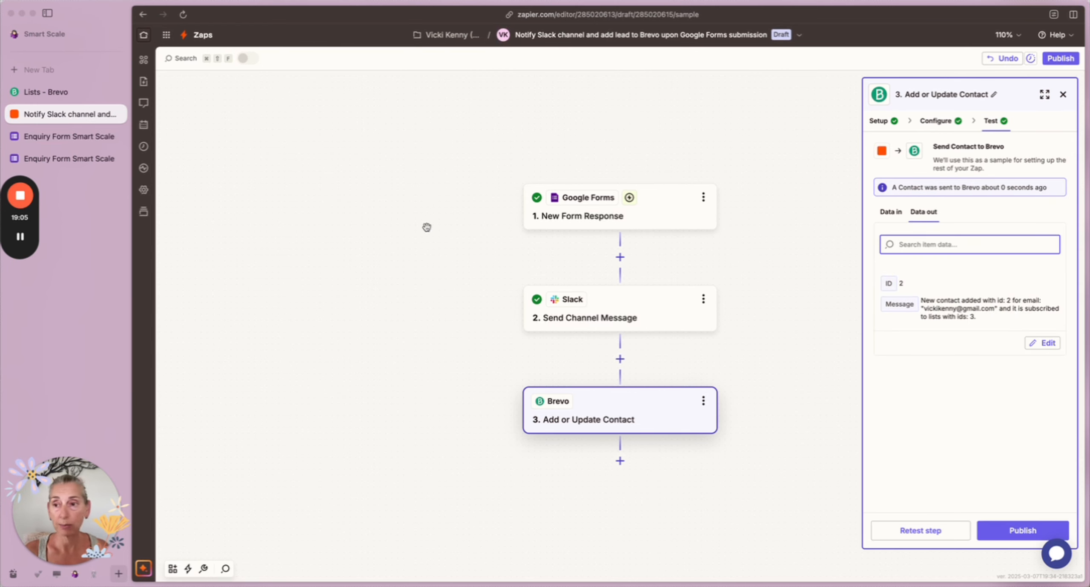
# Switch to Brevo and open the Smart Scale list to check its contacts for the test lead.
pyautogui.click(70, 92)
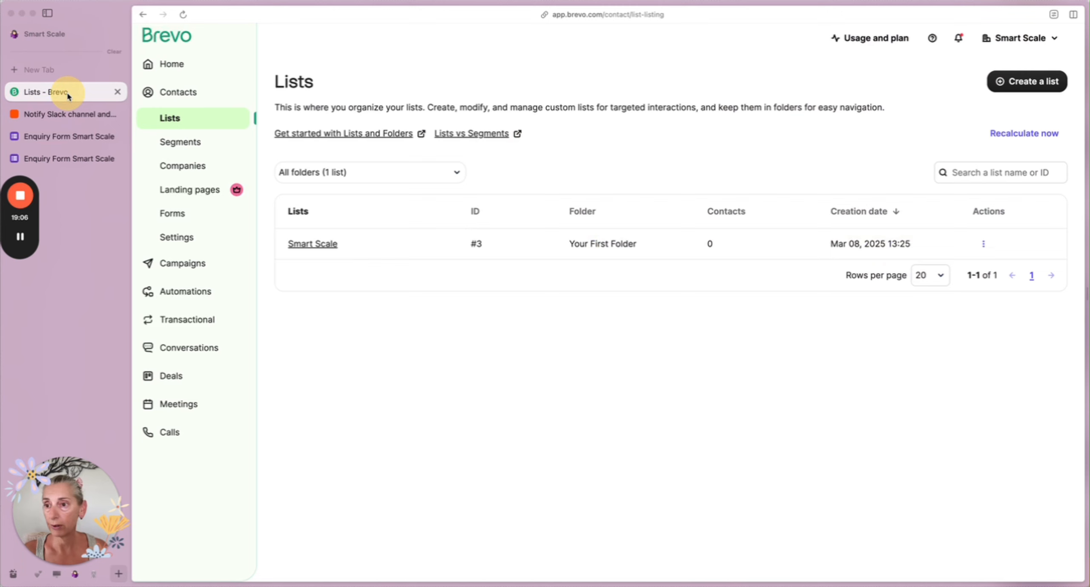
pyautogui.click(307, 244)
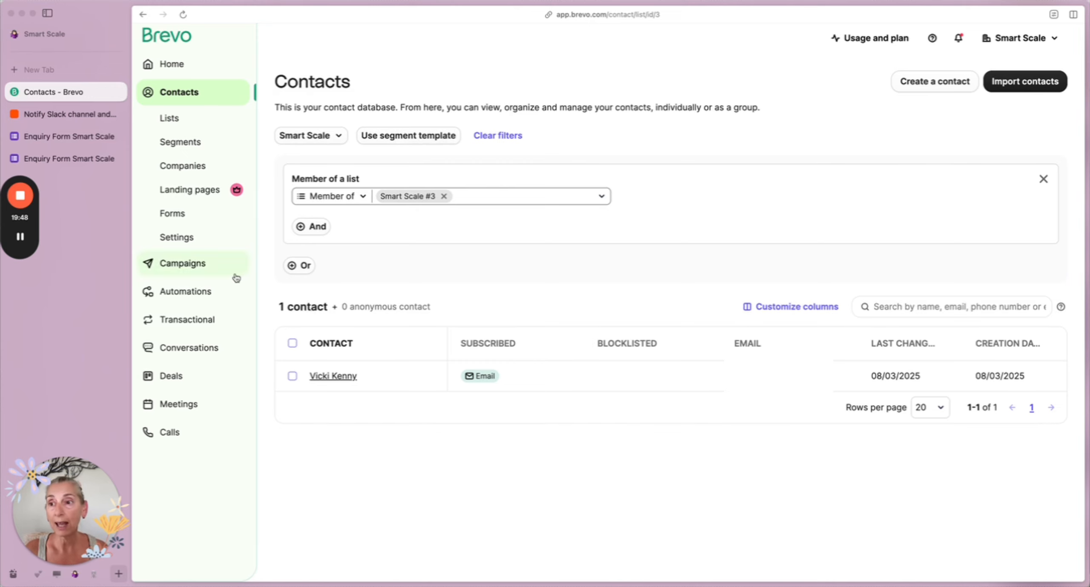
# Switch back to Zapier and publish the Zap.
pyautogui.click(106, 114)
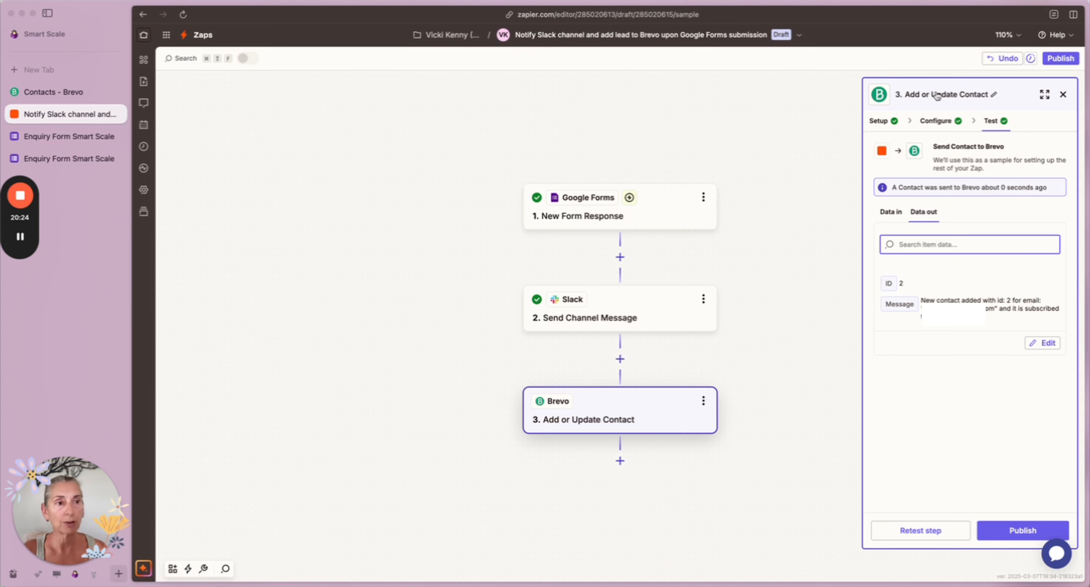
pyautogui.click(1022, 530)
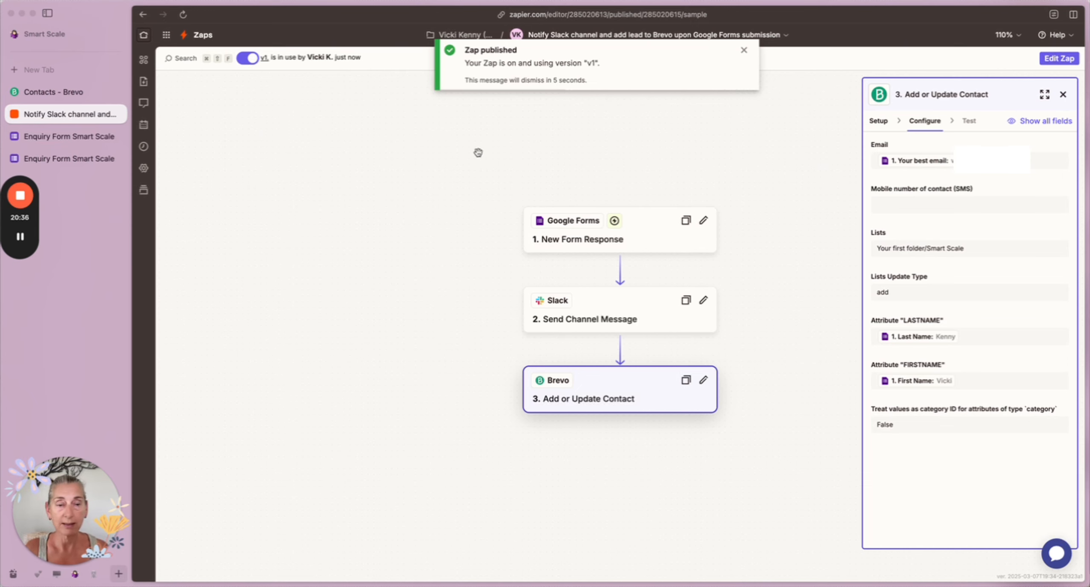
pyautogui.click(478, 153)
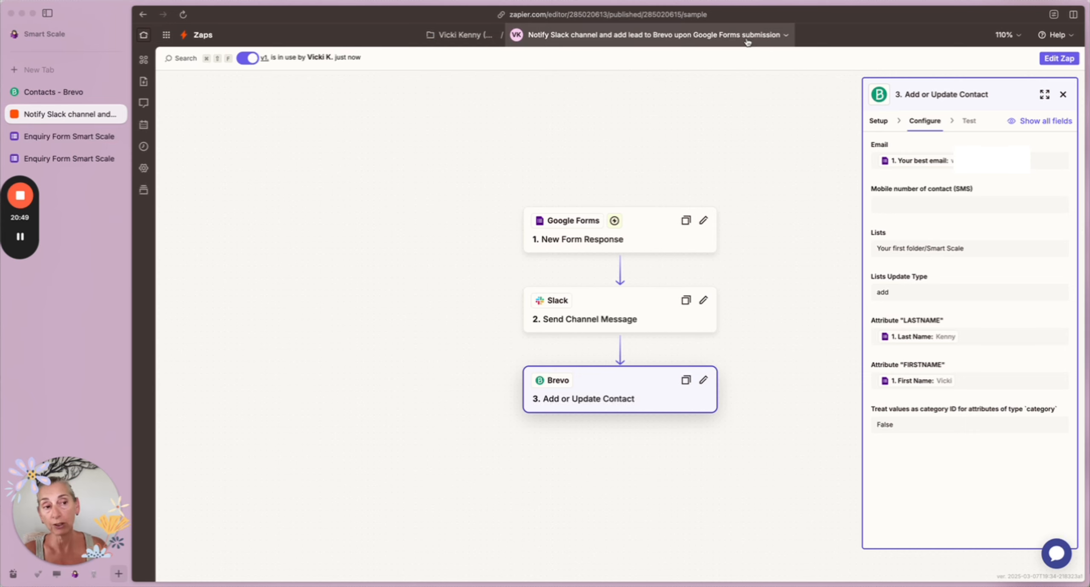
# Rename the Zap as "Lead Google From to Slack and Brevo".
pyautogui.click(747, 40)
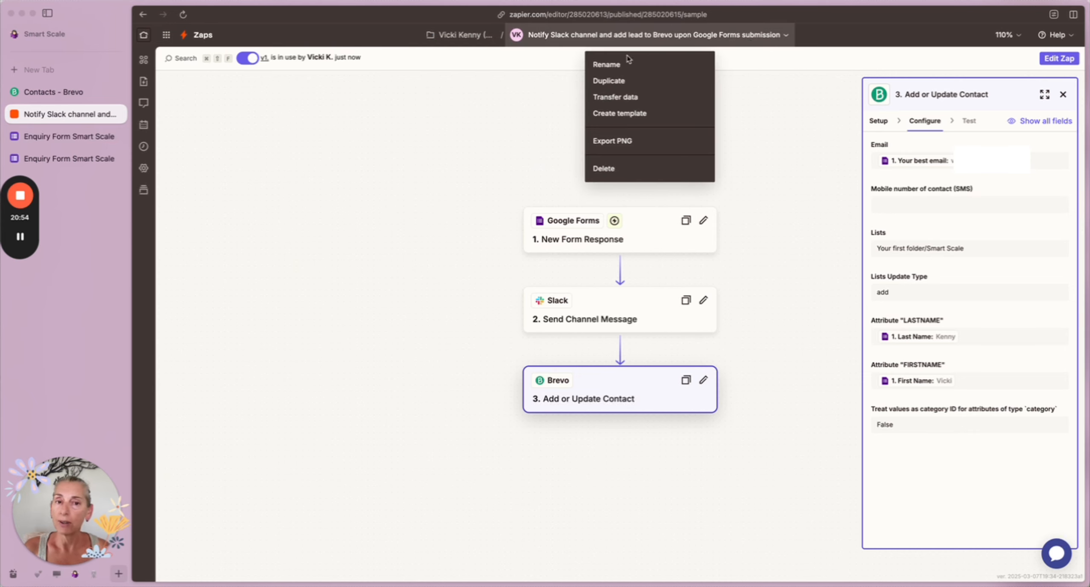
pyautogui.click(613, 67)
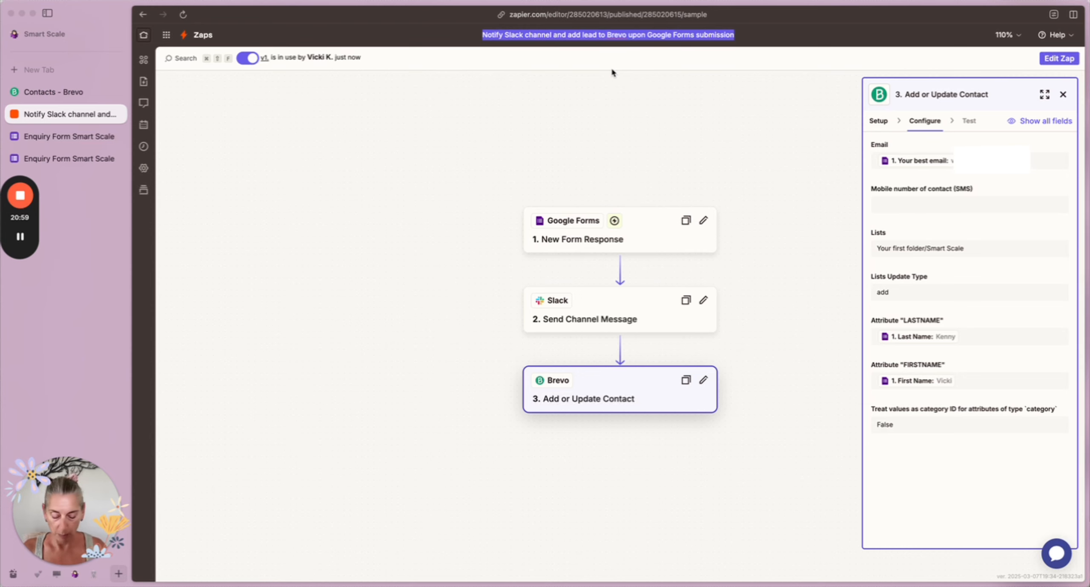
pyautogui.write('Lead')
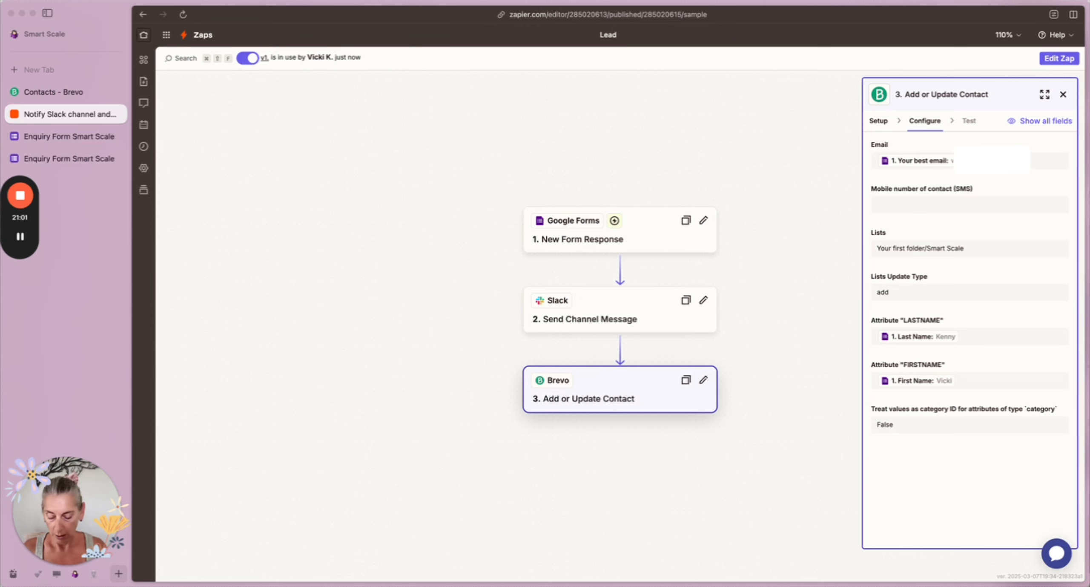
pyautogui.write(' Google Fro')
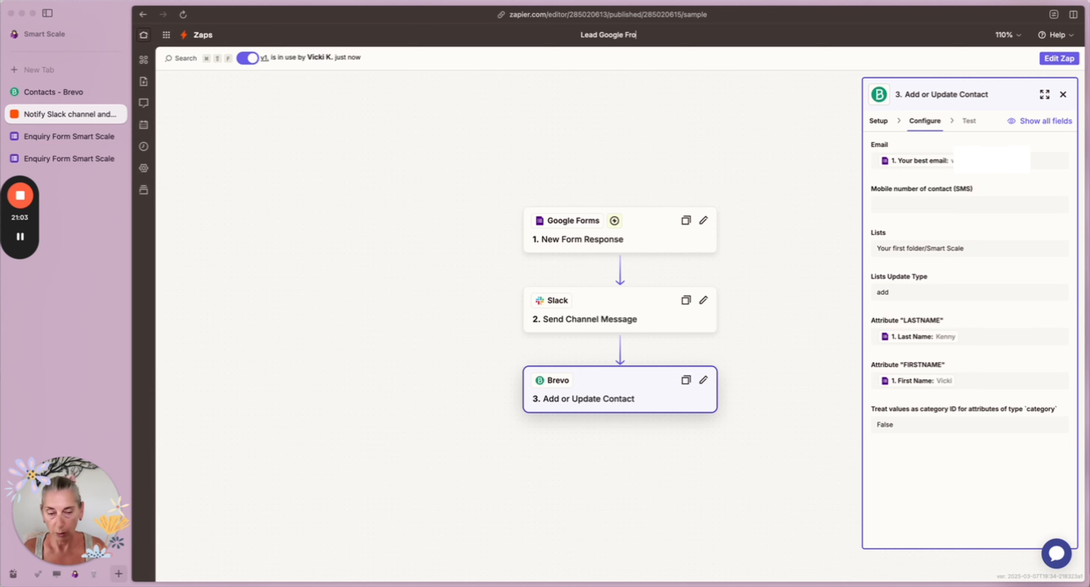
pyautogui.write('m to Slack')
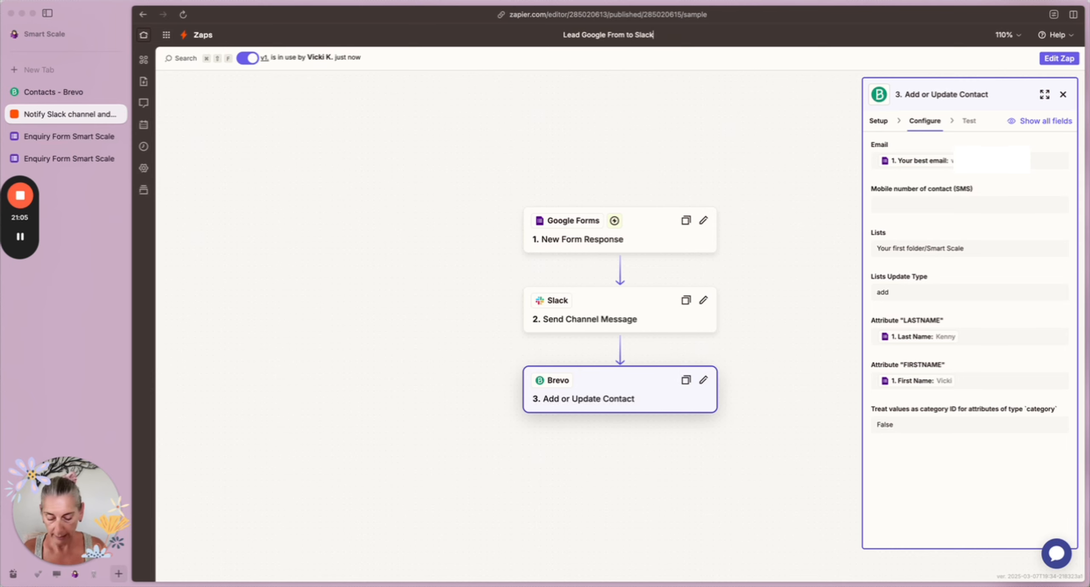
pyautogui.write(' and')
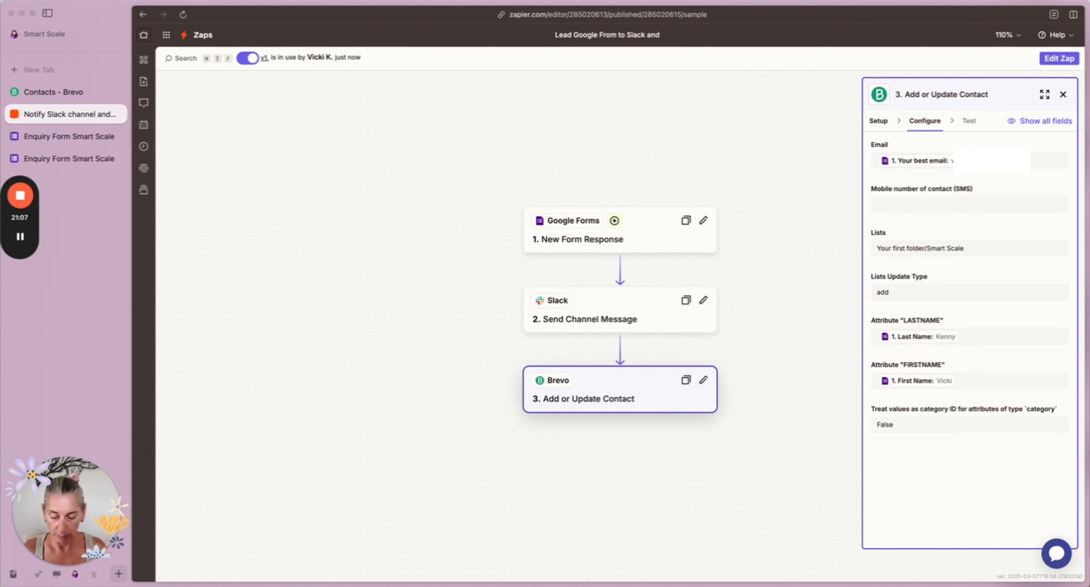
pyautogui.write(' Brevo')
pyautogui.press('Return')
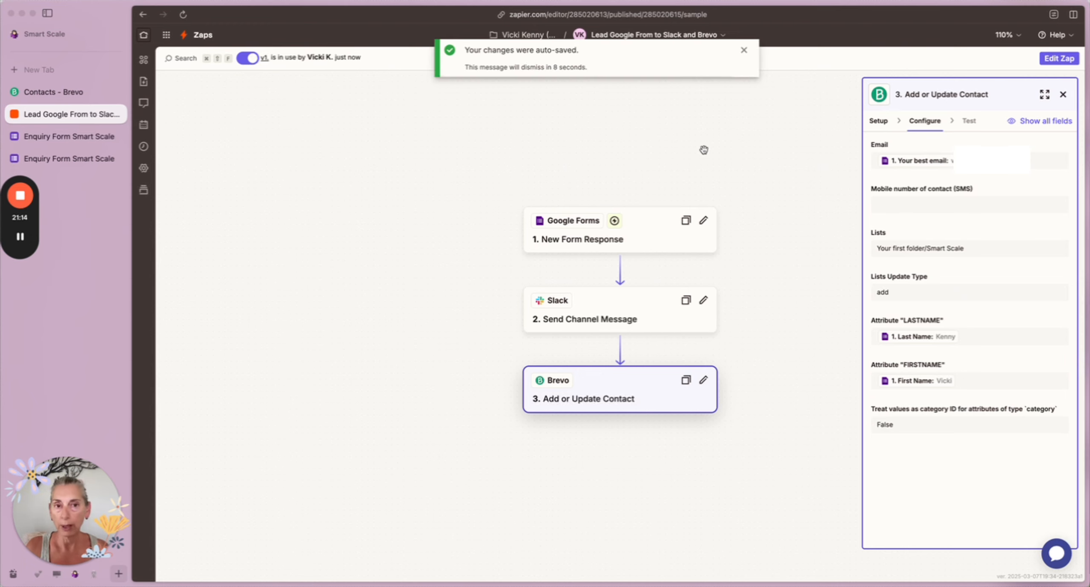